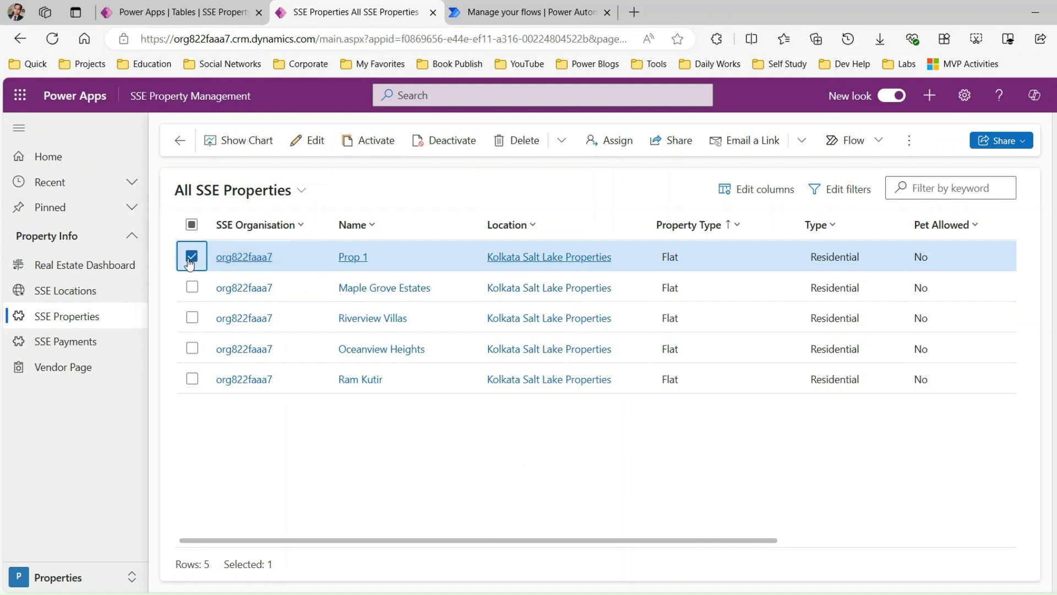
# Select the Prop 1 record in the SSE Properties list and examine the flow options available for it.
pyautogui.click(191, 289)
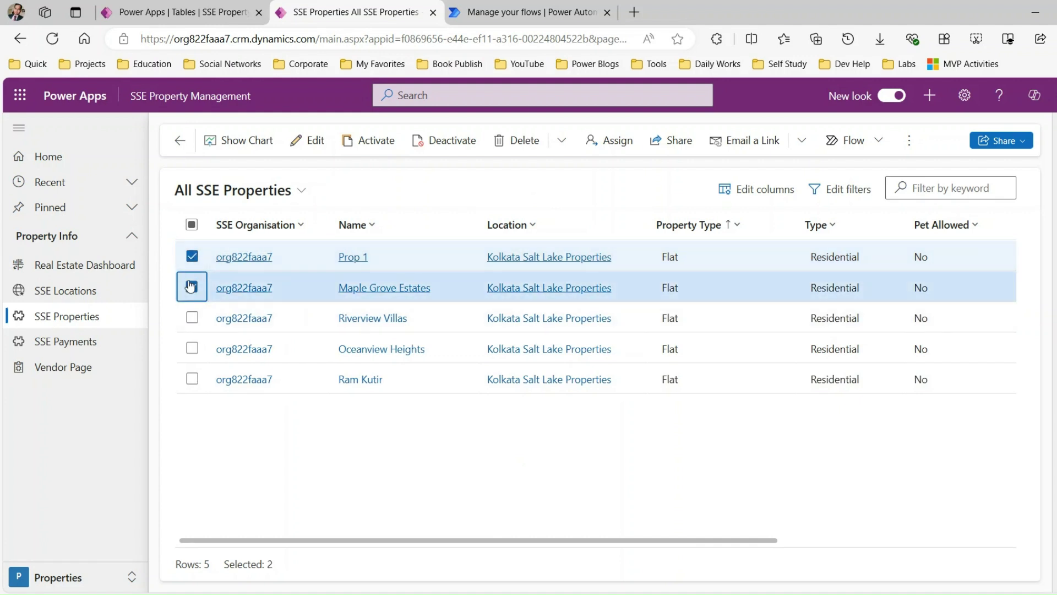
pyautogui.click(192, 287)
pyautogui.click(191, 257)
pyautogui.click(191, 257)
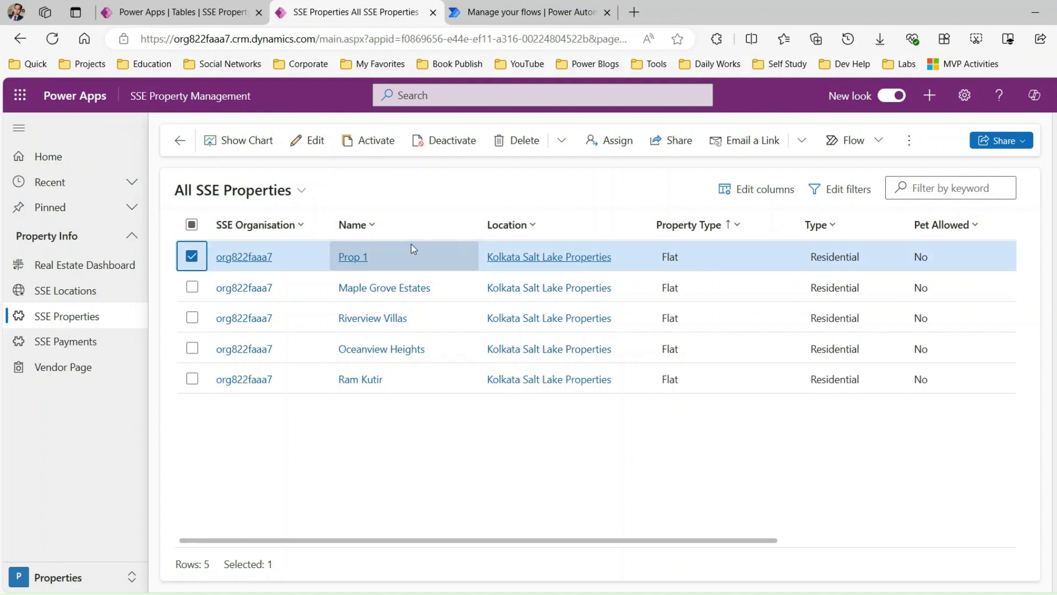
pyautogui.click(193, 257)
pyautogui.click(192, 257)
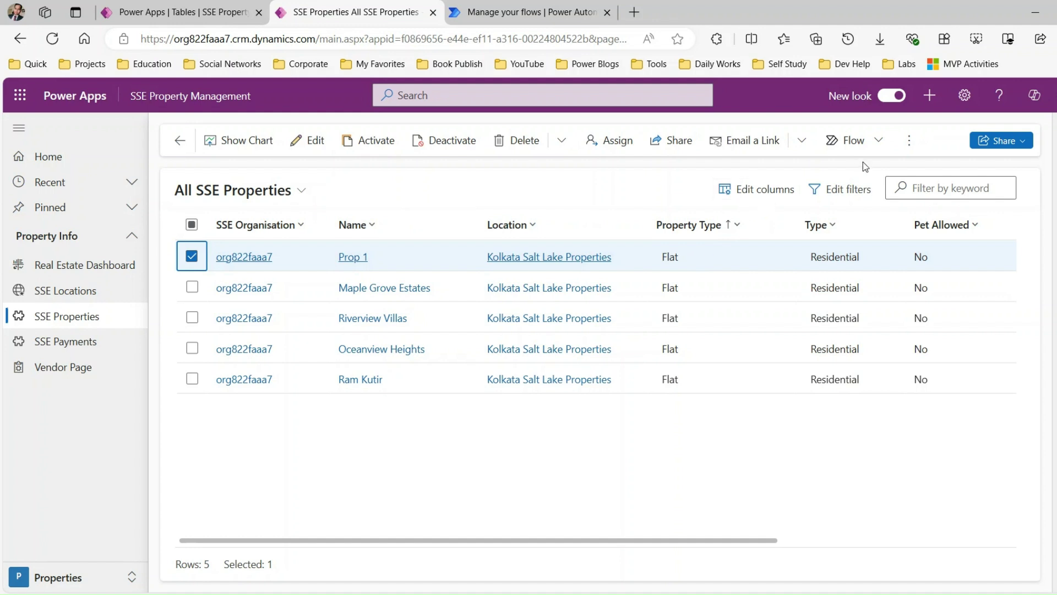
pyautogui.click(879, 141)
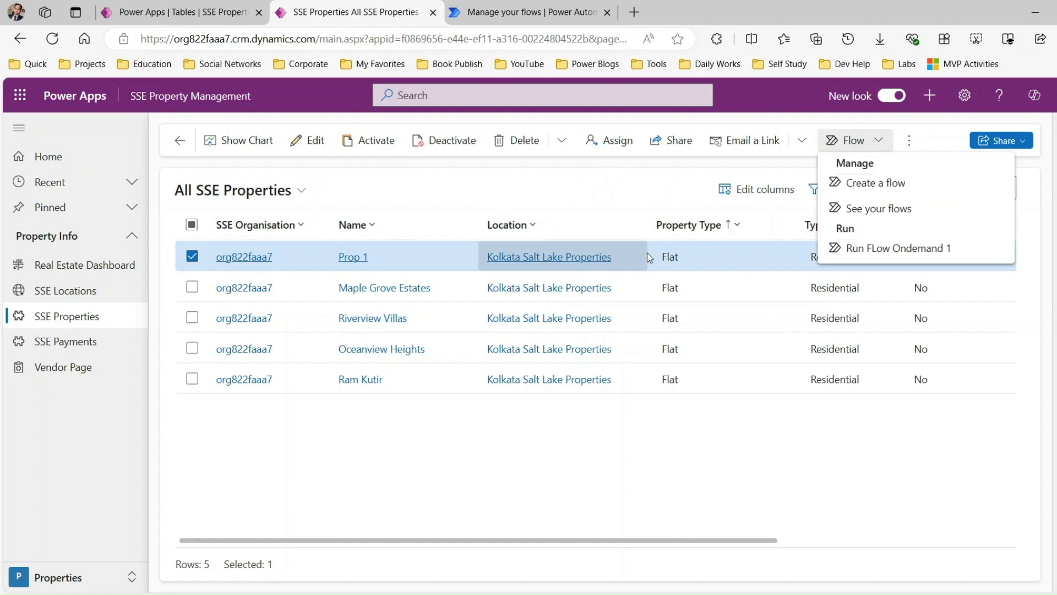
pyautogui.click(562, 189)
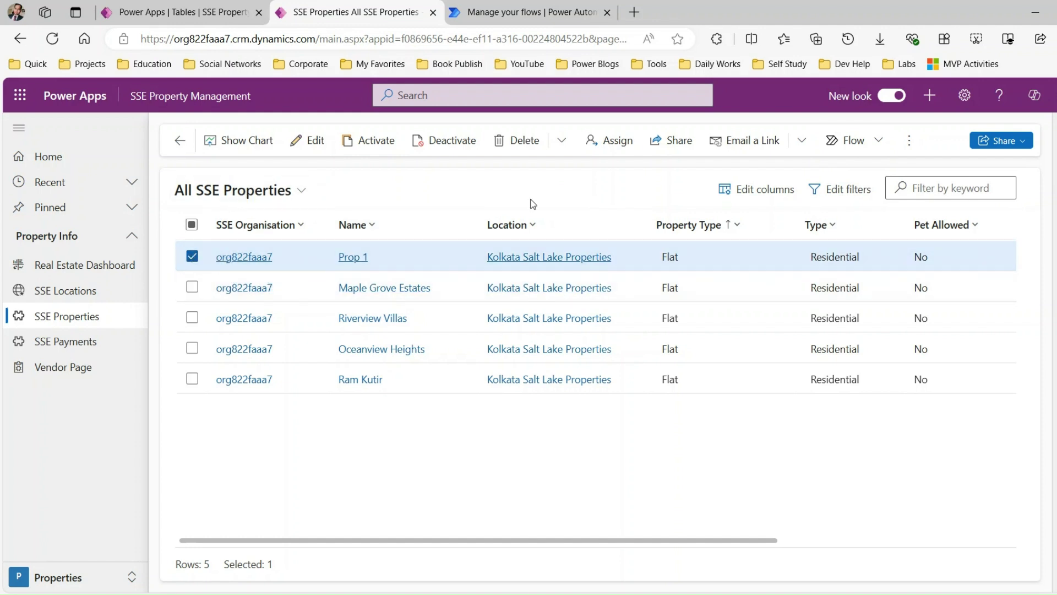
pyautogui.click(866, 144)
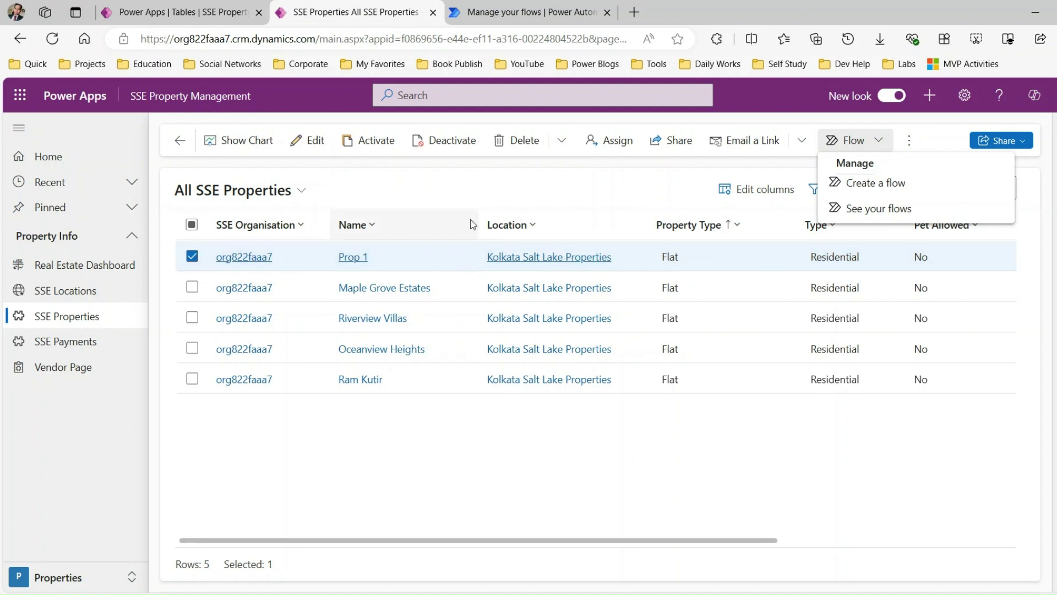
# Go through the Transactionals area to the Activities area and view the SSE Maintenances table.
pyautogui.click(99, 578)
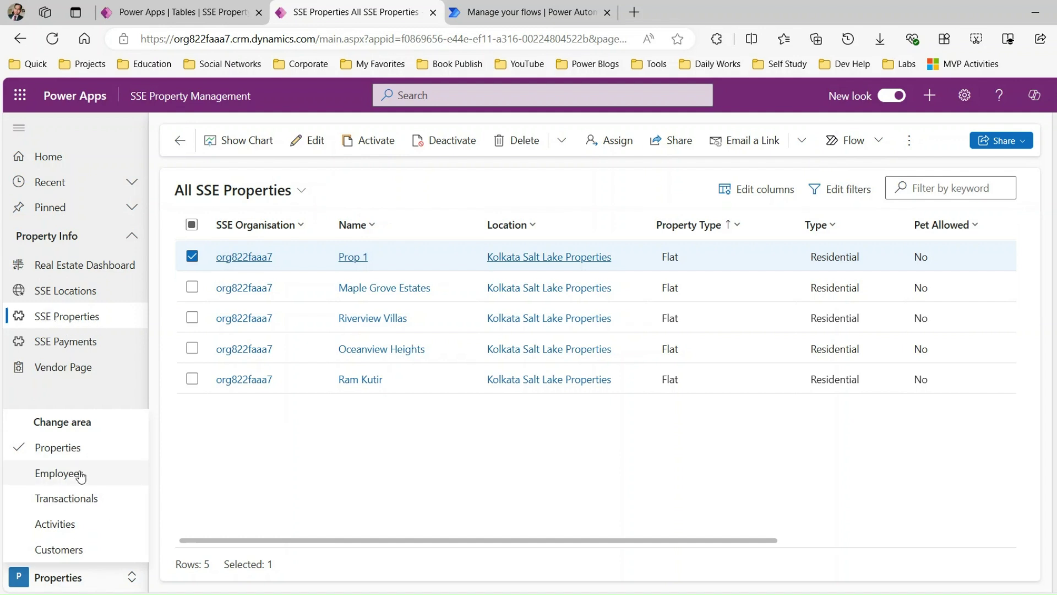
pyautogui.click(80, 498)
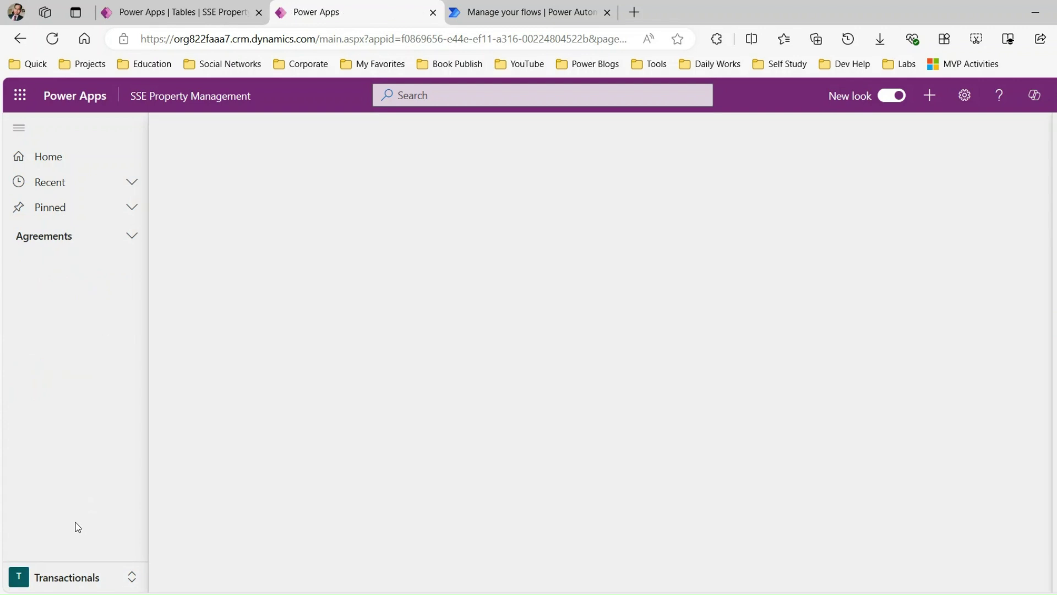
pyautogui.click(70, 577)
pyautogui.click(71, 523)
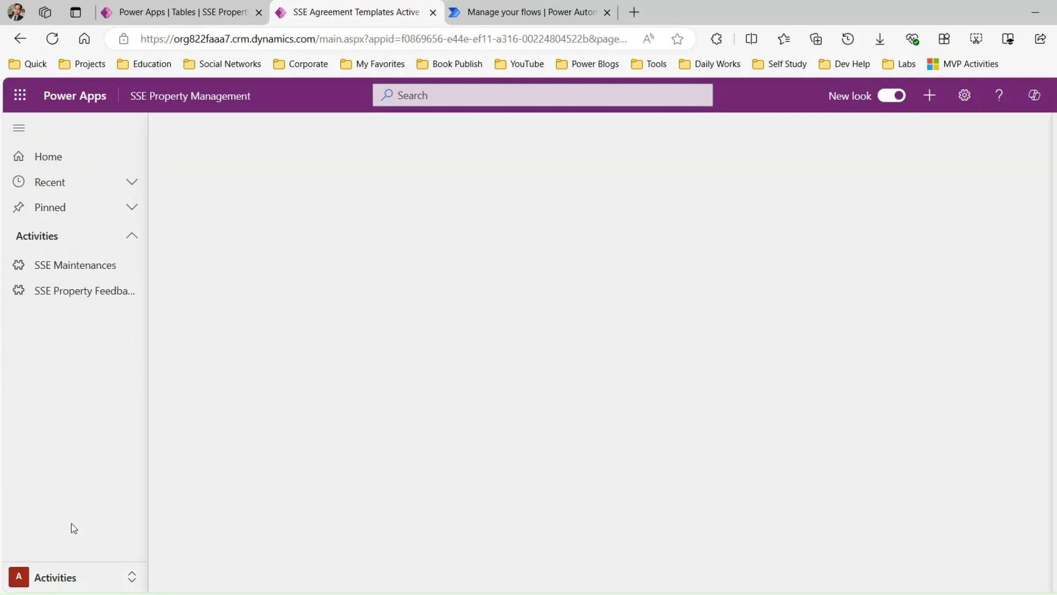
pyautogui.click(56, 265)
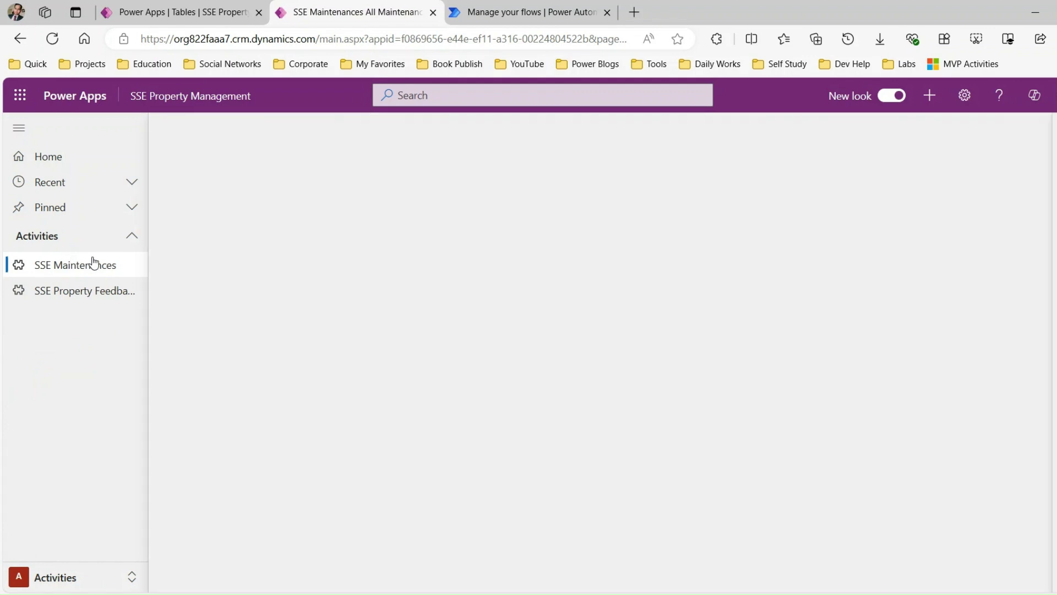
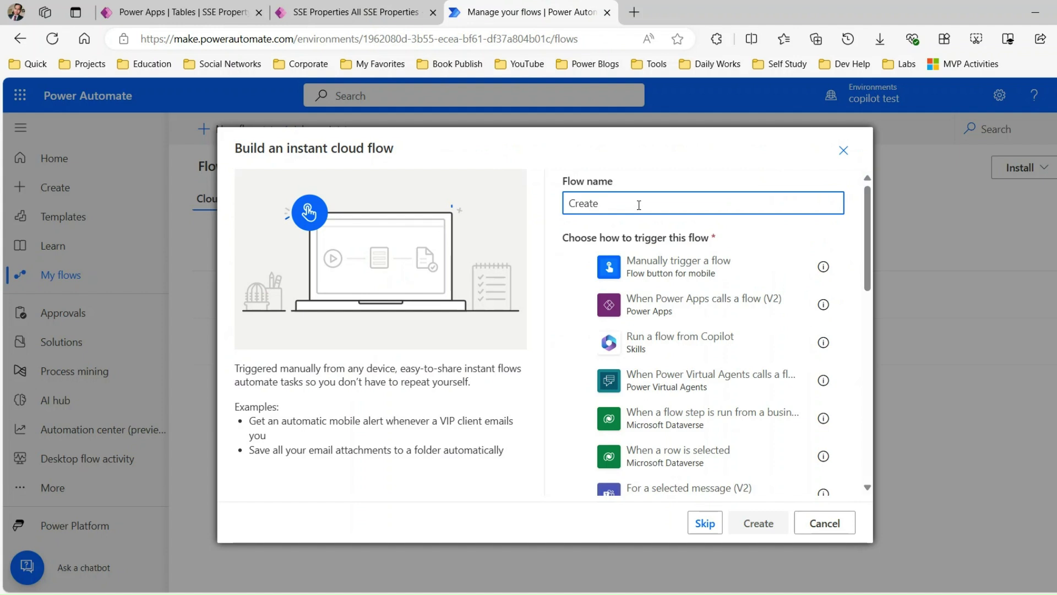
# Name the new instant cloud flow "Create Maintenance Activity with Custom Parameter On-Demand for Property".
pyautogui.write('Maintenance Acti')
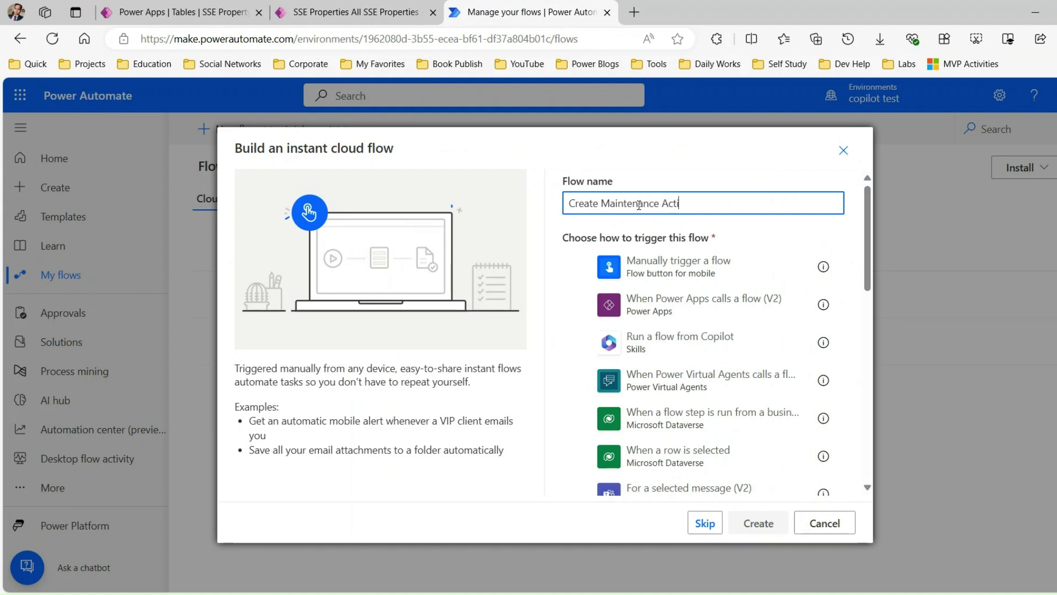
pyautogui.write('vity with Custom Par')
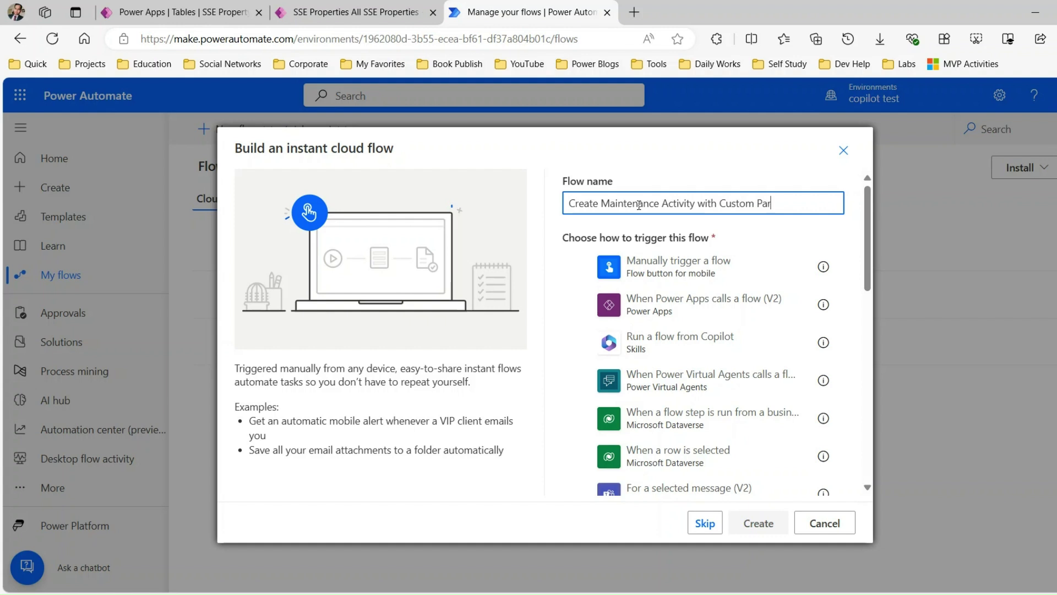
pyautogui.write('ameter On-Demand')
pyautogui.write(' on Prp')
pyautogui.press('BackSpace')
pyautogui.press('BackSpace')
pyautogui.press('BackSpace')
pyautogui.press('BackSpace')
pyautogui.press('BackSpace')
pyautogui.press('BackSpace')
pyautogui.write('for')
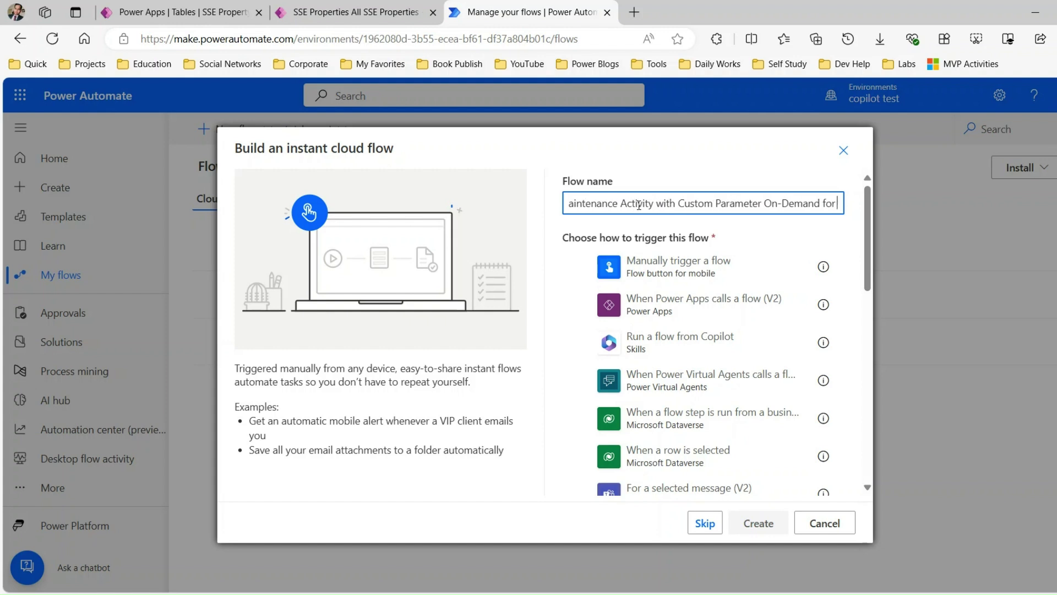
pyautogui.write(' Property')
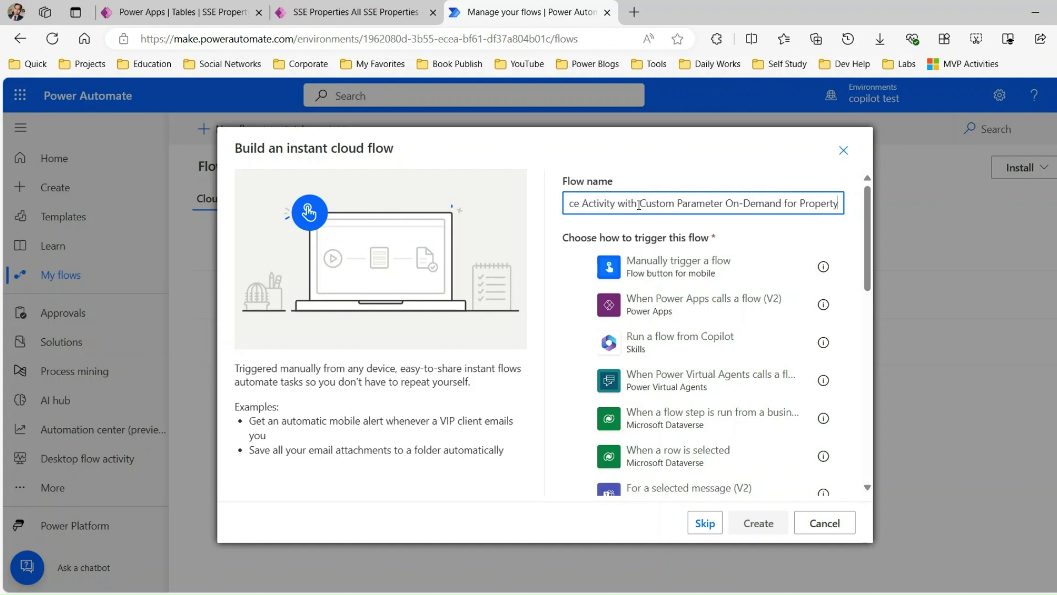
# Choose the Microsoft Dataverse trigger "When a row is selected" and create the flow.
pyautogui.moveTo(871, 273); pyautogui.dragTo(874, 306)
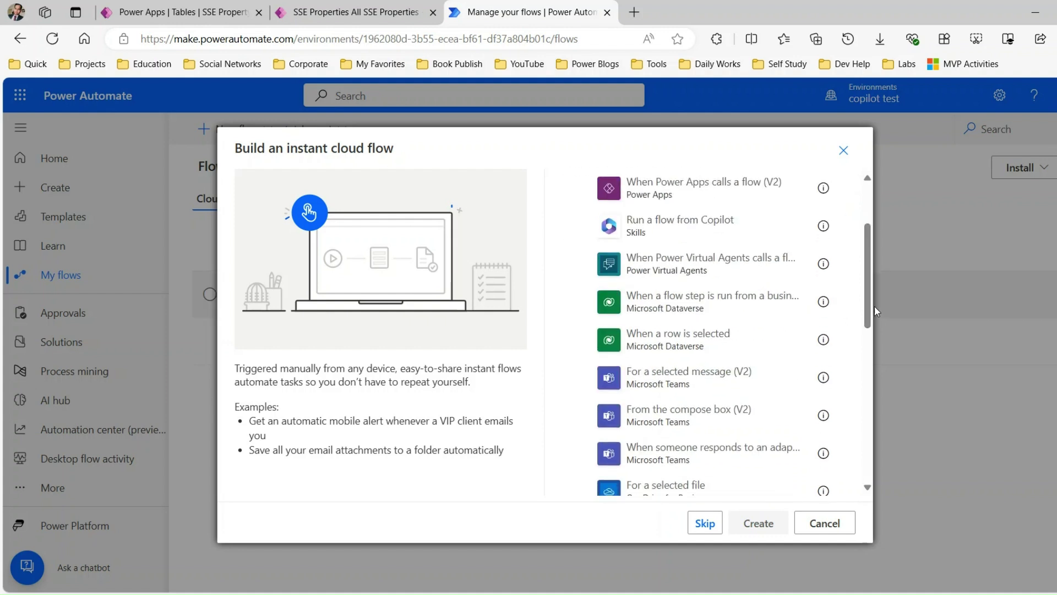
pyautogui.click(676, 345)
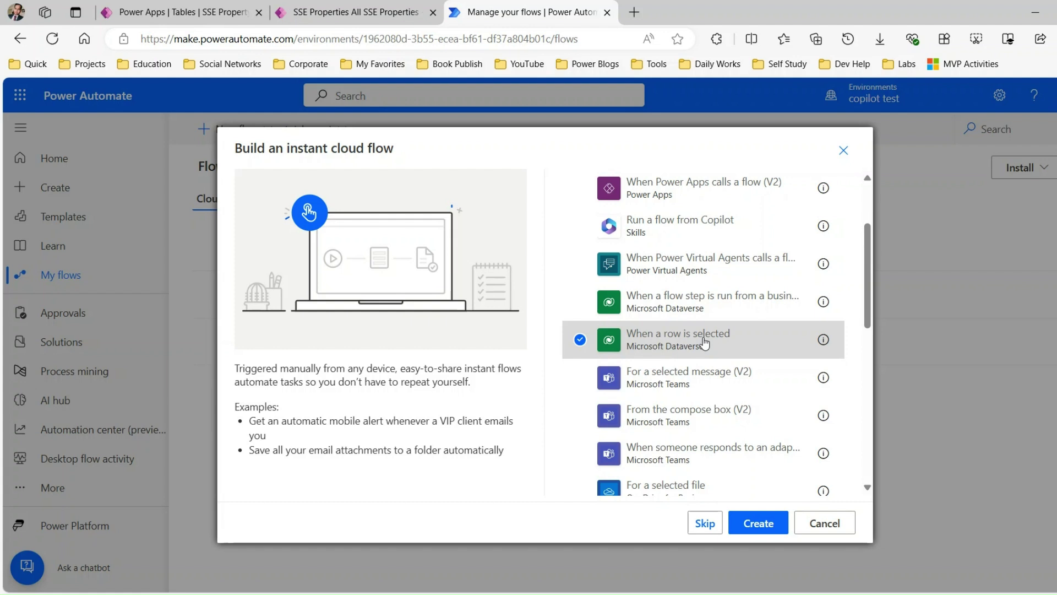
pyautogui.click(758, 525)
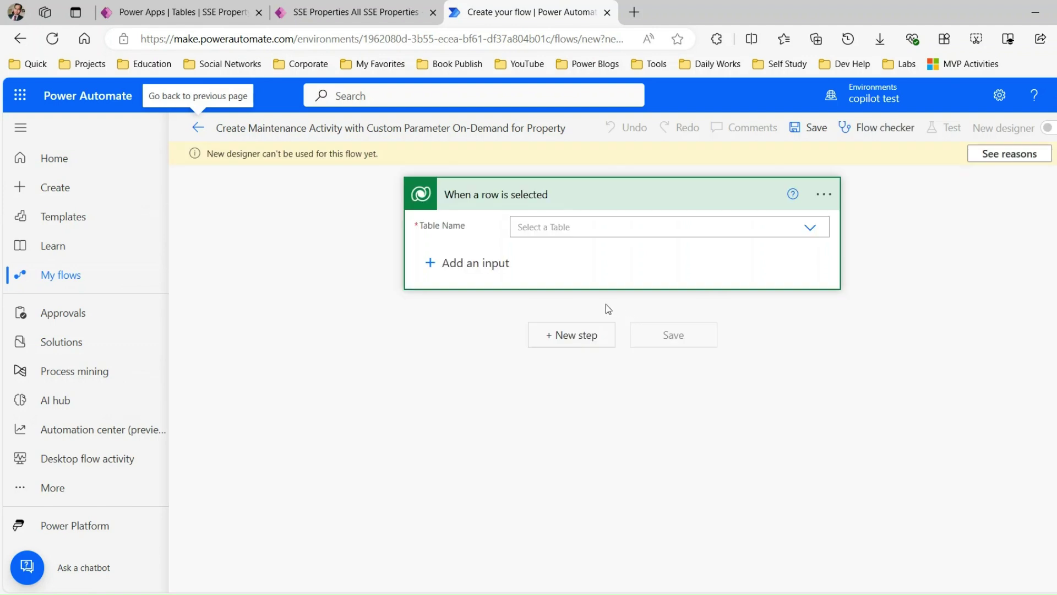
# Set the trigger's table name to SSE Properties.
pyautogui.click(602, 227)
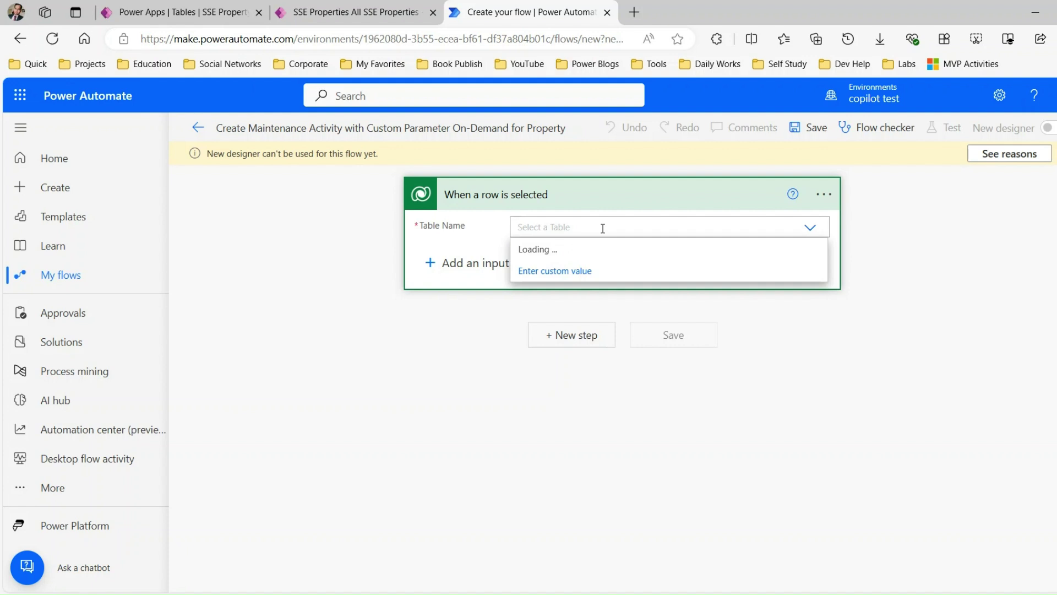
pyautogui.write('sse')
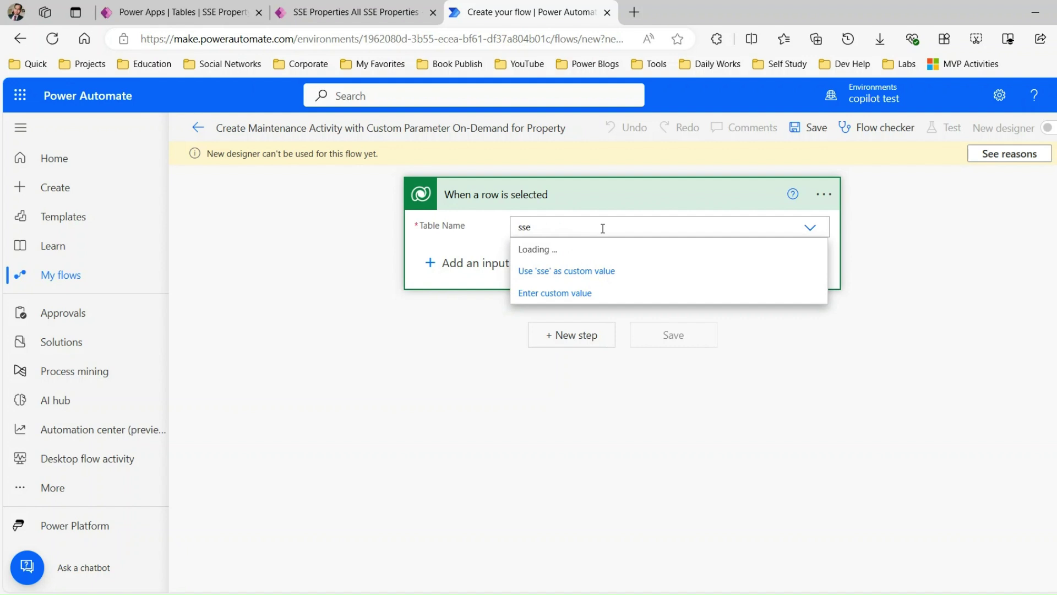
pyautogui.write(' pro')
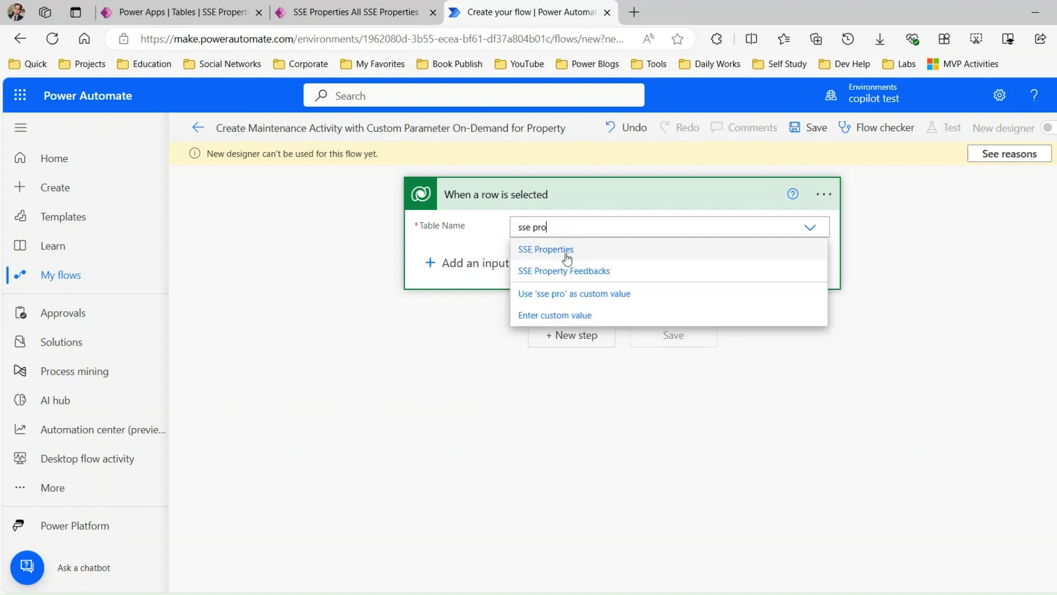
pyautogui.click(537, 250)
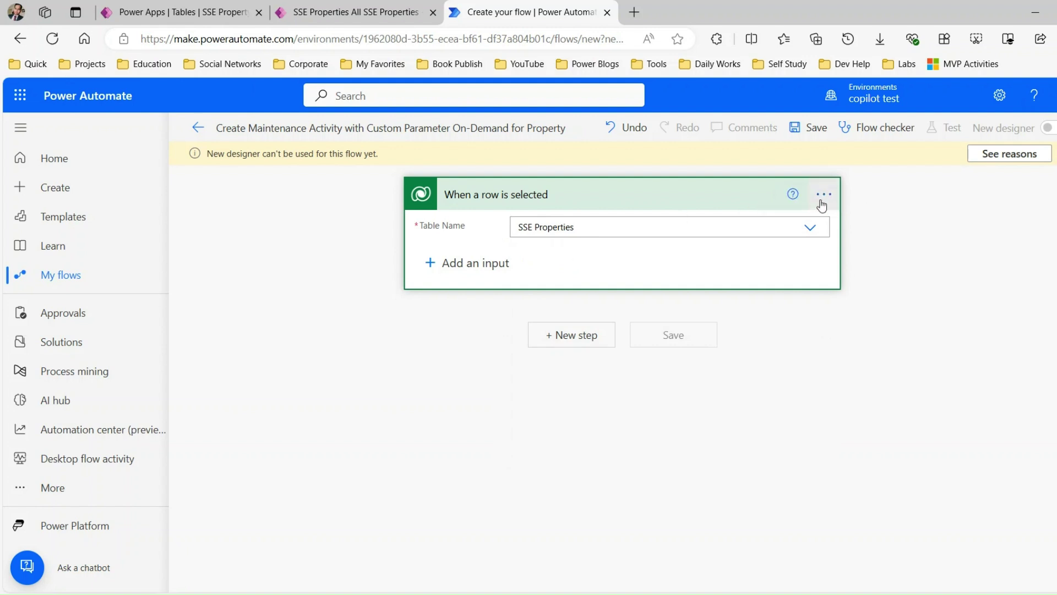
# Rename the trigger as "When a property is selected".
pyautogui.click(822, 206)
pyautogui.click(892, 224)
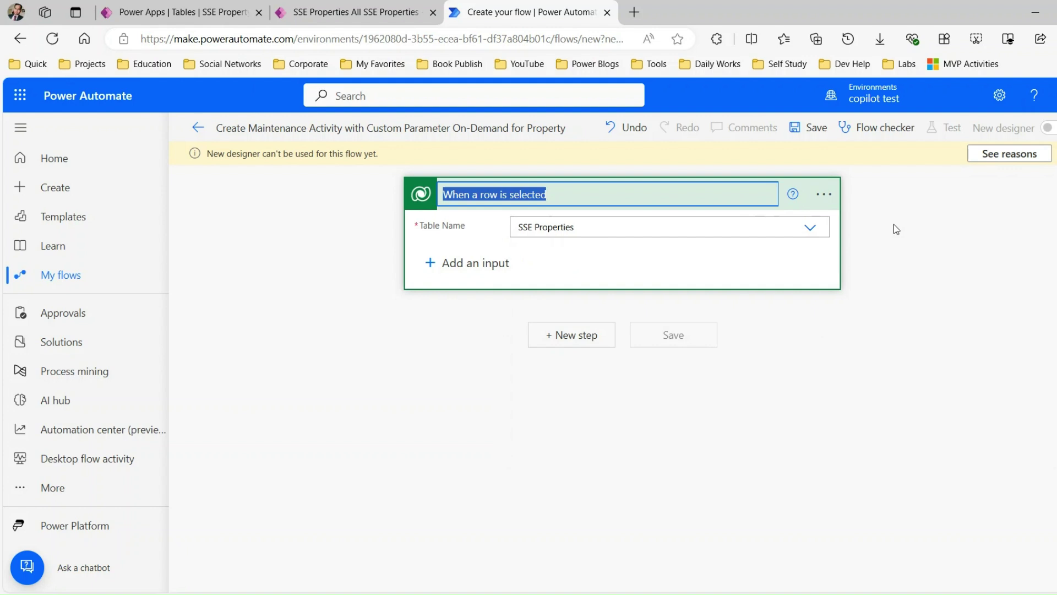
pyautogui.write('When a Property is selcted')
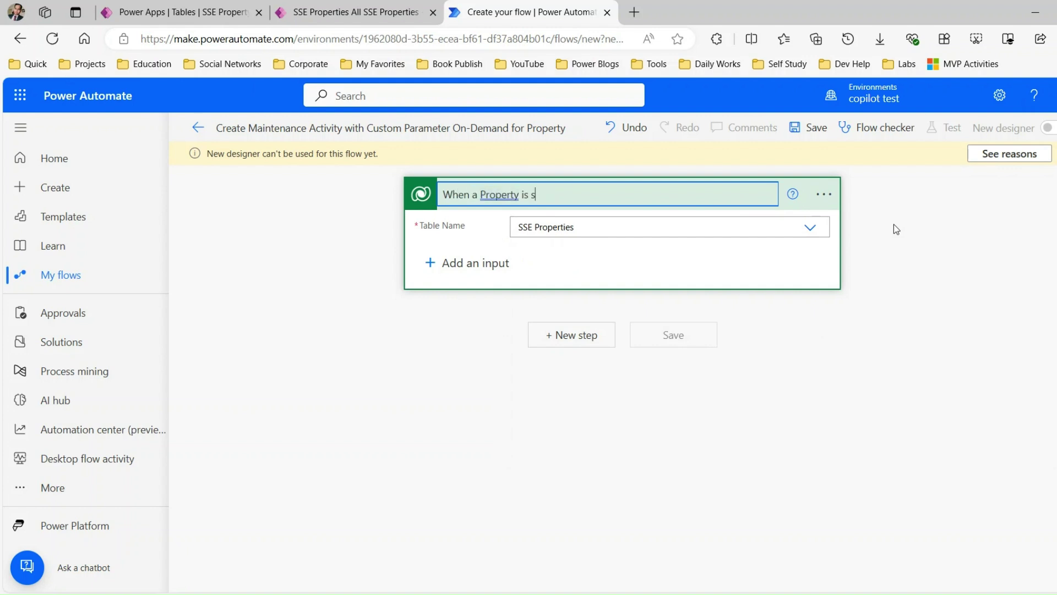
pyautogui.press('BackSpace')
pyautogui.press('BackSpace')
pyautogui.press('BackSpace')
pyautogui.press('BackSpace')
pyautogui.press('BackSpace')
pyautogui.write('ected')
pyautogui.click(505, 197)
pyautogui.write('property')
# Add a text input named "Message" to the trigger.
pyautogui.click(430, 263)
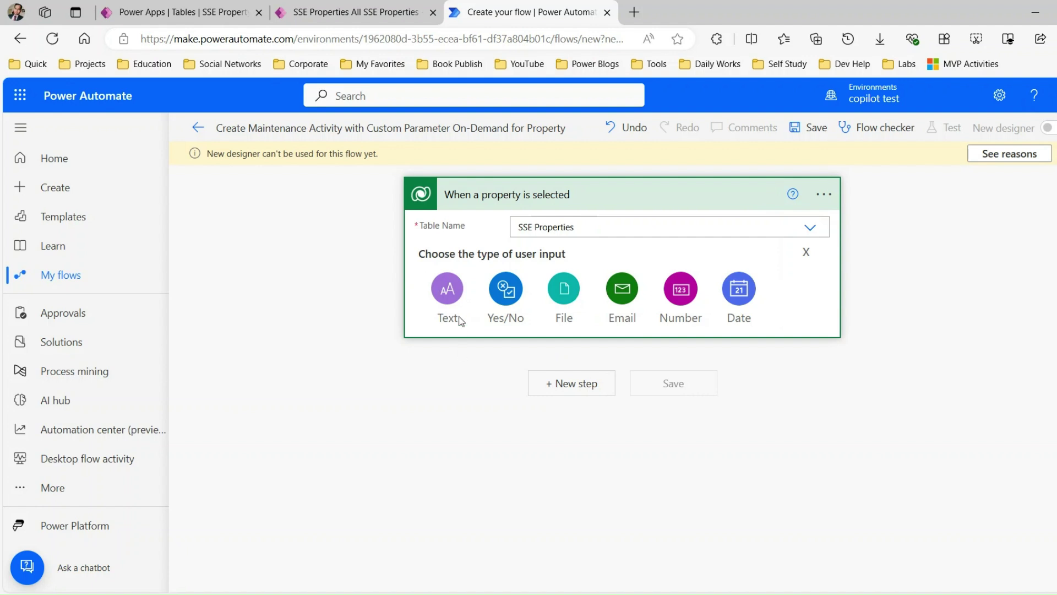
pyautogui.click(454, 283)
pyautogui.doubleClick(467, 266)
pyautogui.write('Message')
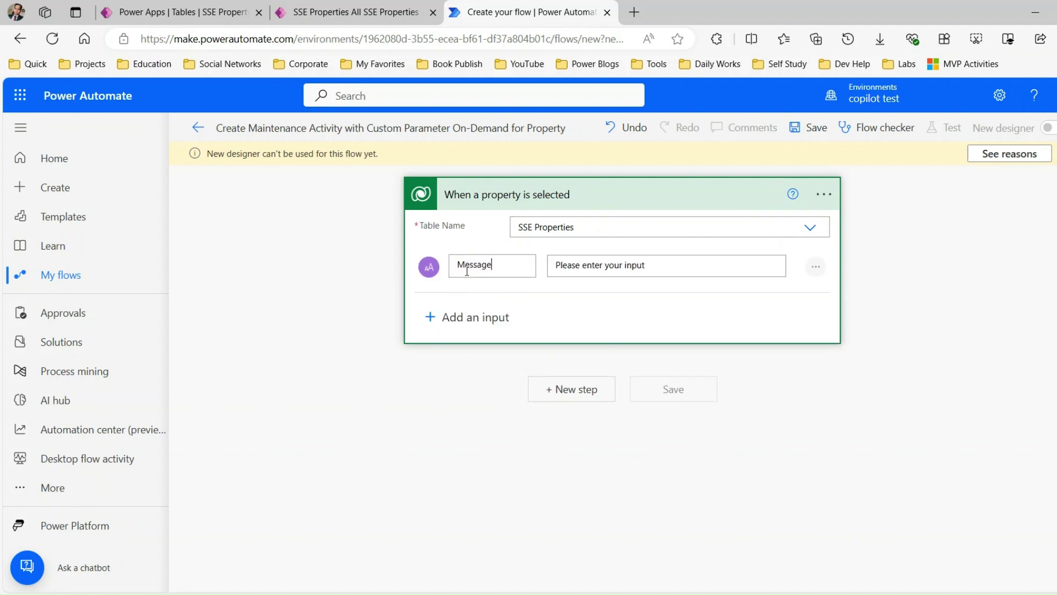
# Add a date input named "Task Complete Date" to the trigger.
pyautogui.click(430, 318)
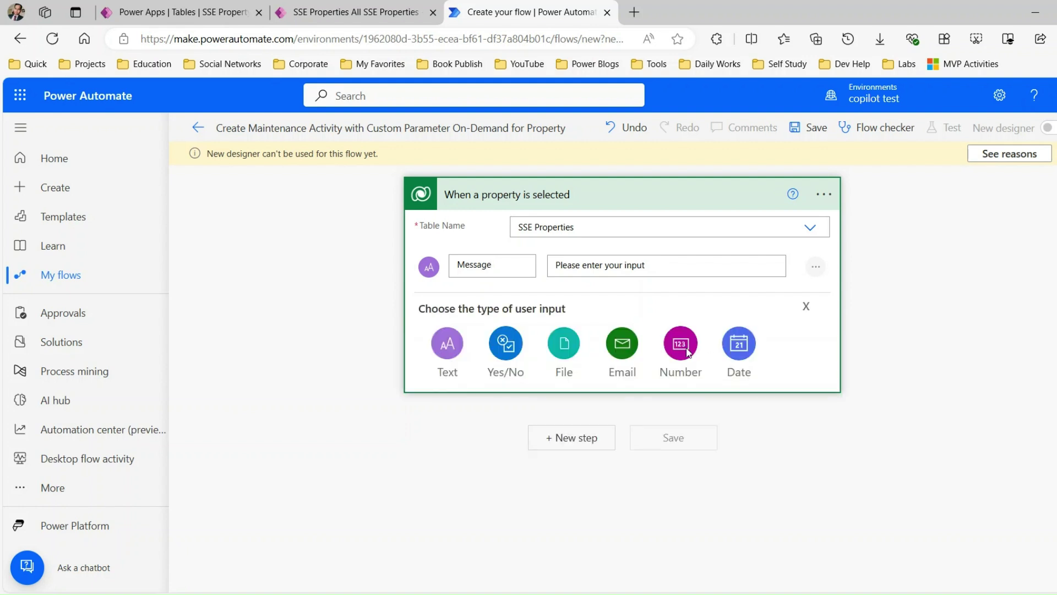
pyautogui.click(748, 345)
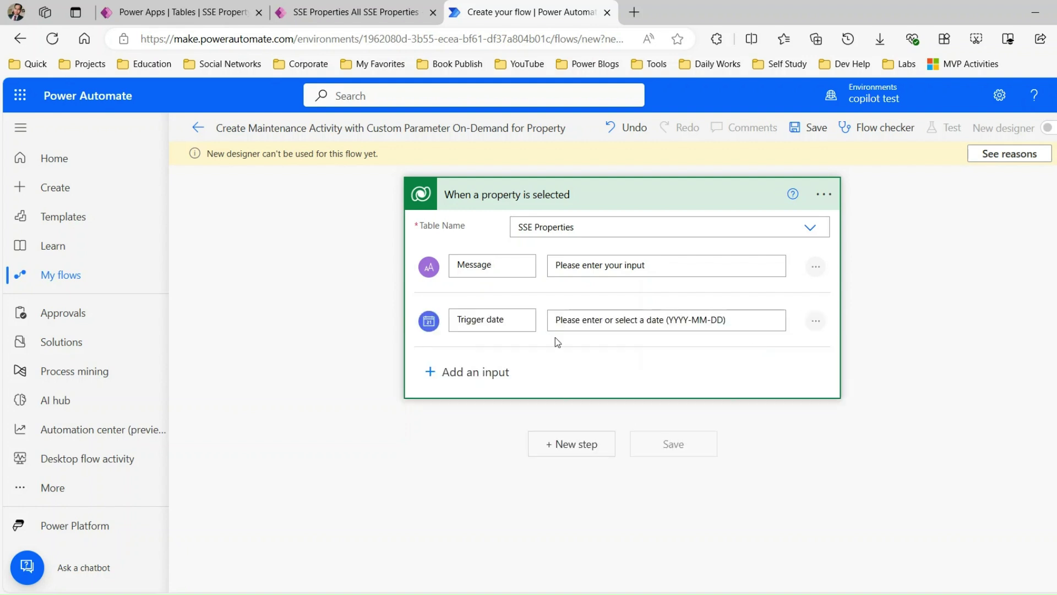
pyautogui.tripleClick(489, 323)
pyautogui.write('Task Completed')
pyautogui.press('BackSpace')
pyautogui.write('DAte')
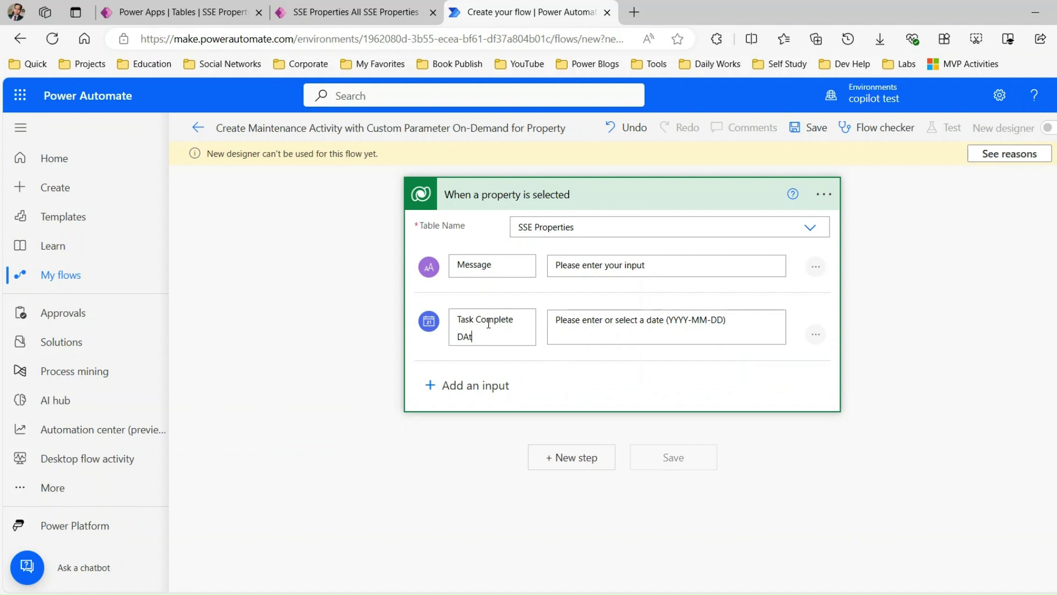
pyautogui.press('BackSpace')
pyautogui.press('BackSpace')
pyautogui.press('BackSpace')
pyautogui.write('ate')
# Review the trigger's two inputs and check the flow's starting point by selecting Maple Grove Estates in the SSE Property Management app.
pyautogui.moveTo(472, 319); pyautogui.dragTo(507, 339)
pyautogui.click(507, 339)
pyautogui.click(477, 265)
pyautogui.click(355, 16)
pyautogui.click(192, 286)
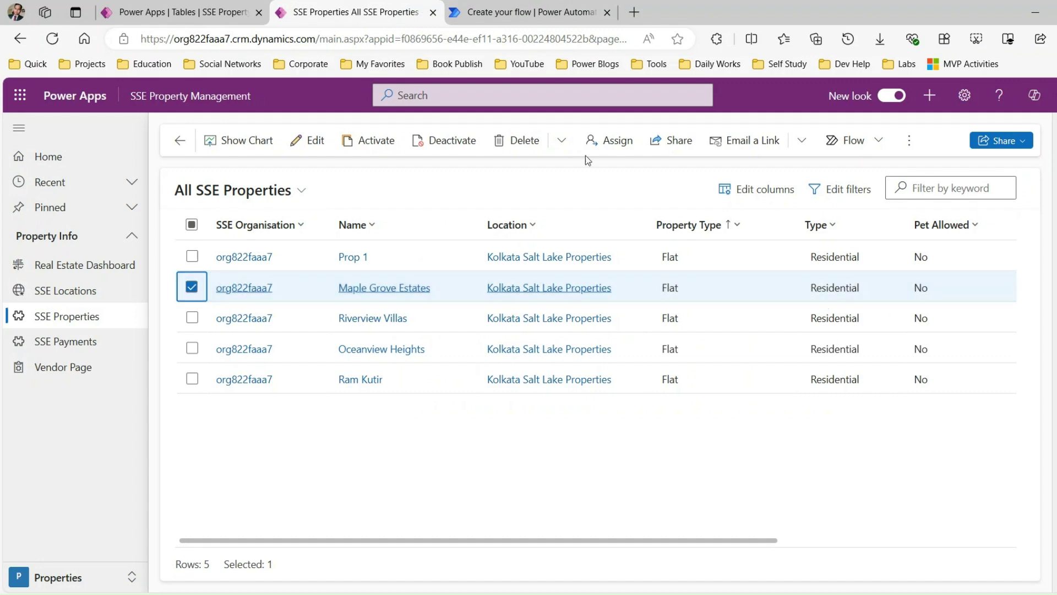
pyautogui.click(516, 7)
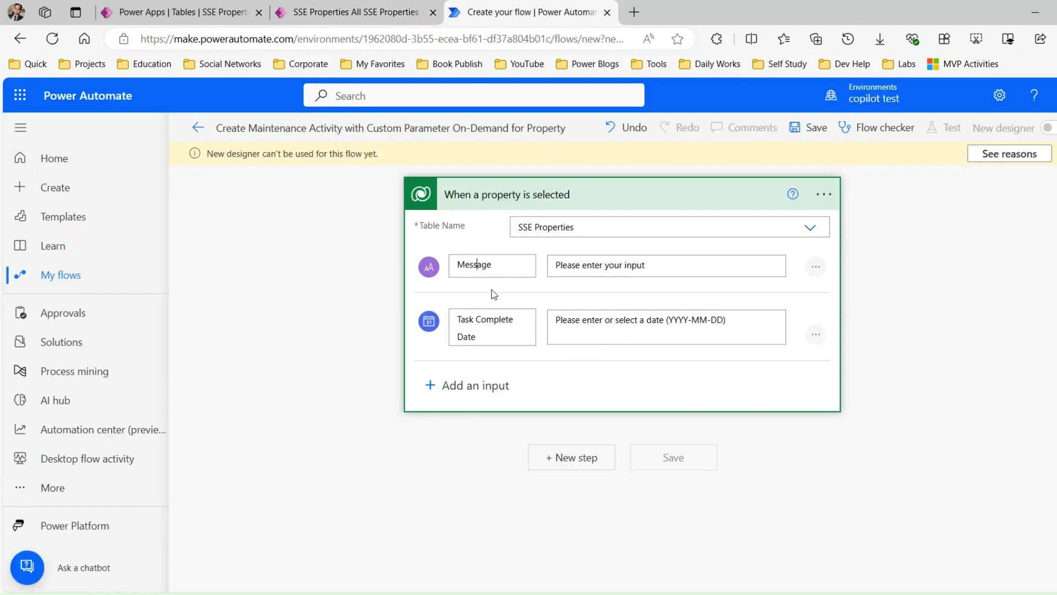
pyautogui.doubleClick(471, 257)
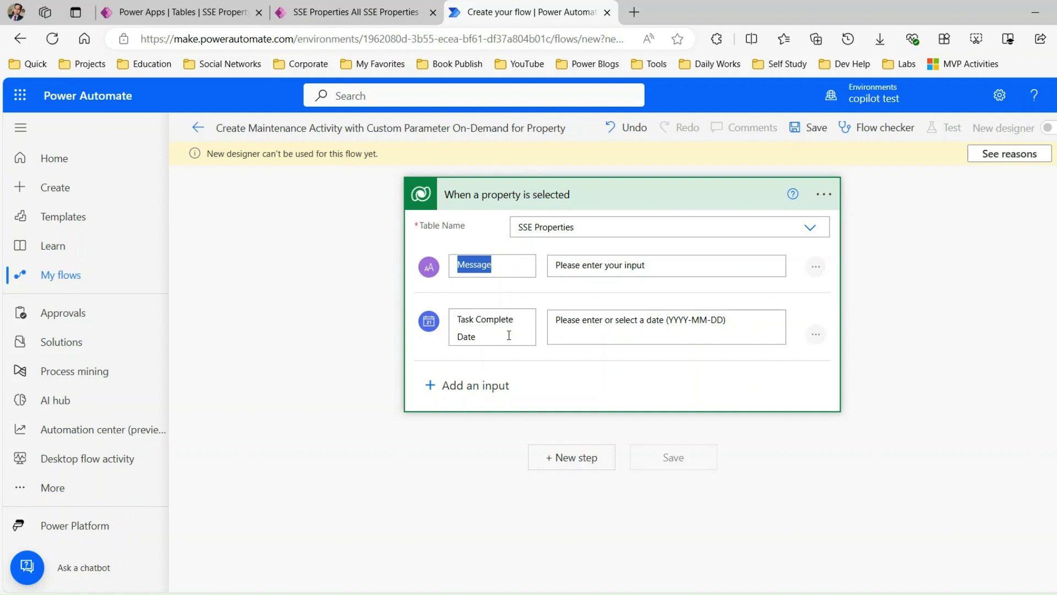
# Make the trigger's Message input optional and switch it back to required.
pyautogui.click(816, 268)
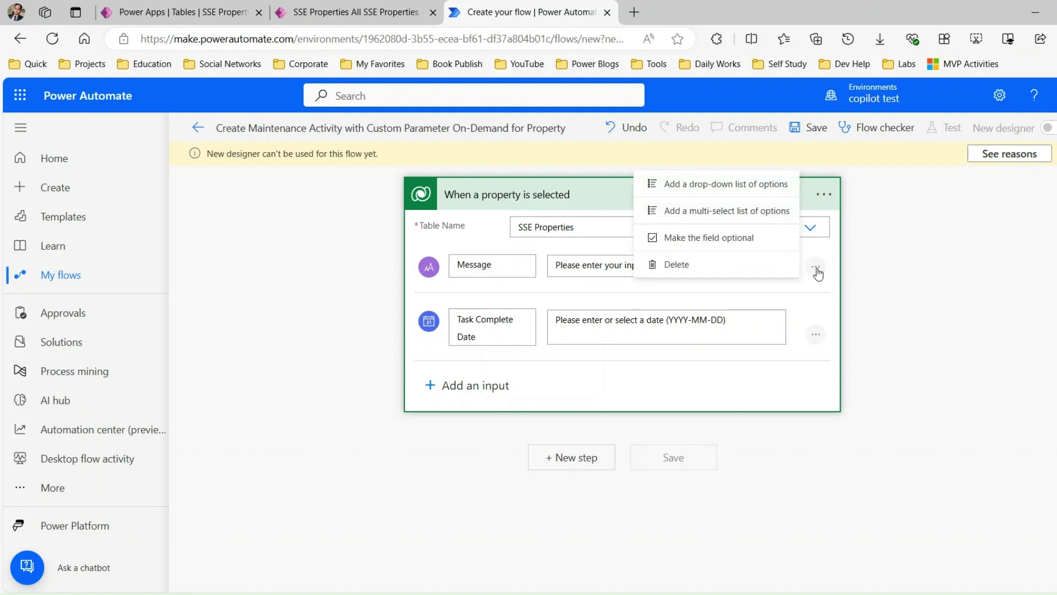
pyautogui.click(653, 239)
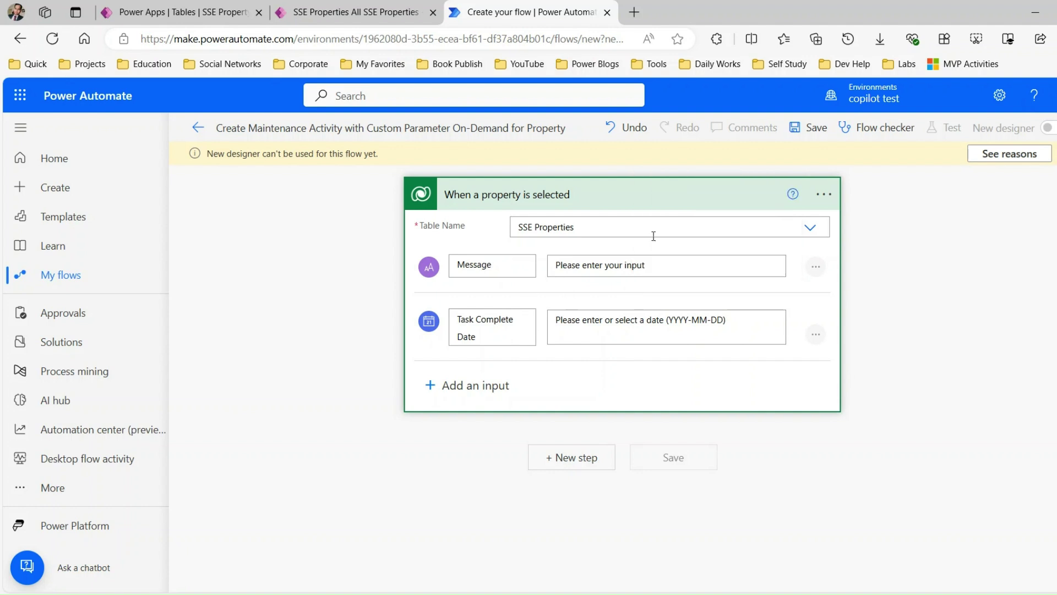
pyautogui.click(816, 268)
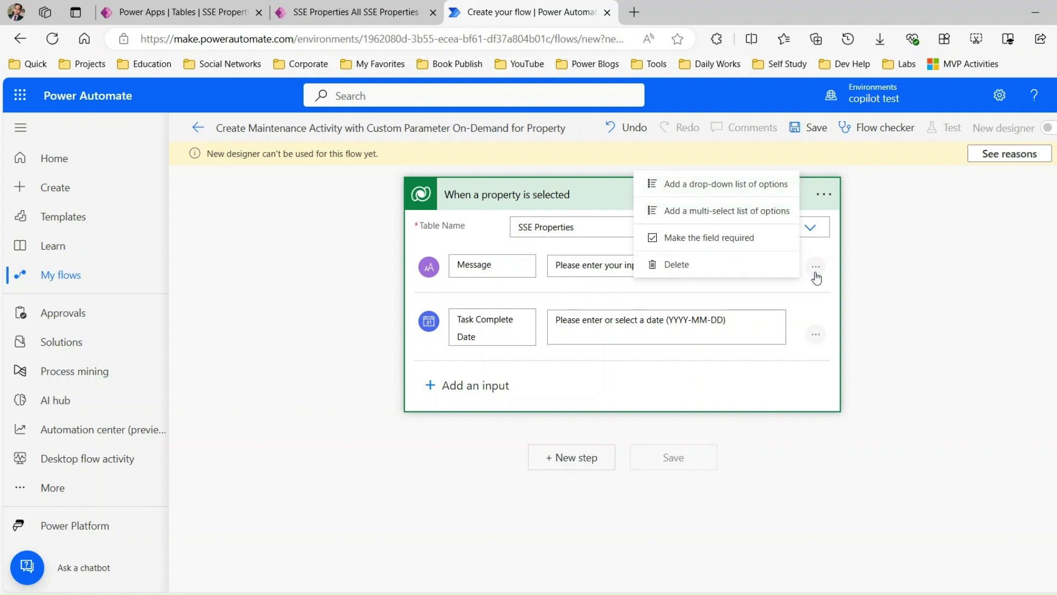
pyautogui.click(709, 239)
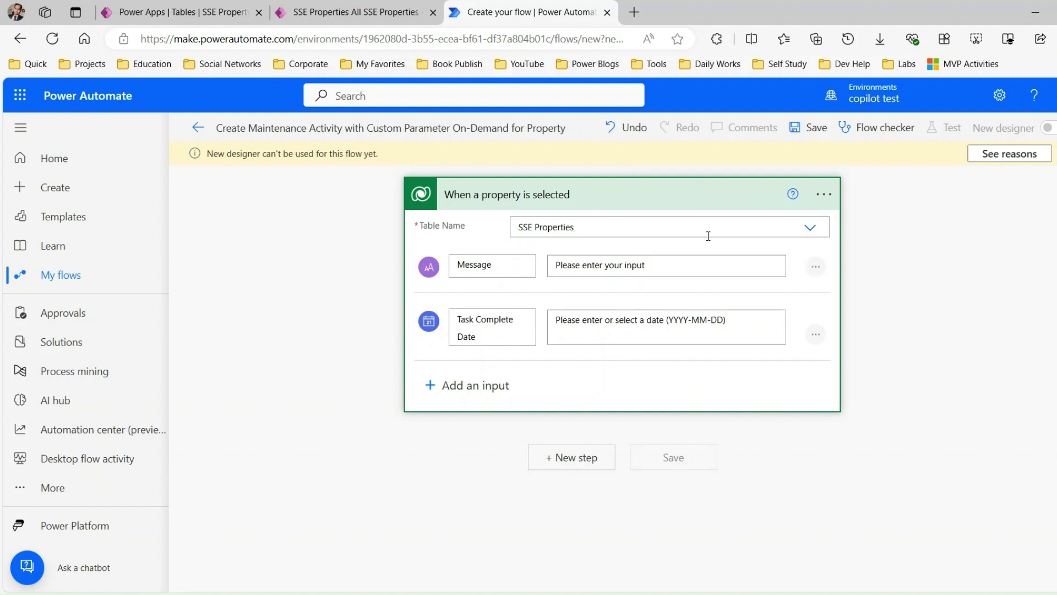
pyautogui.click(815, 268)
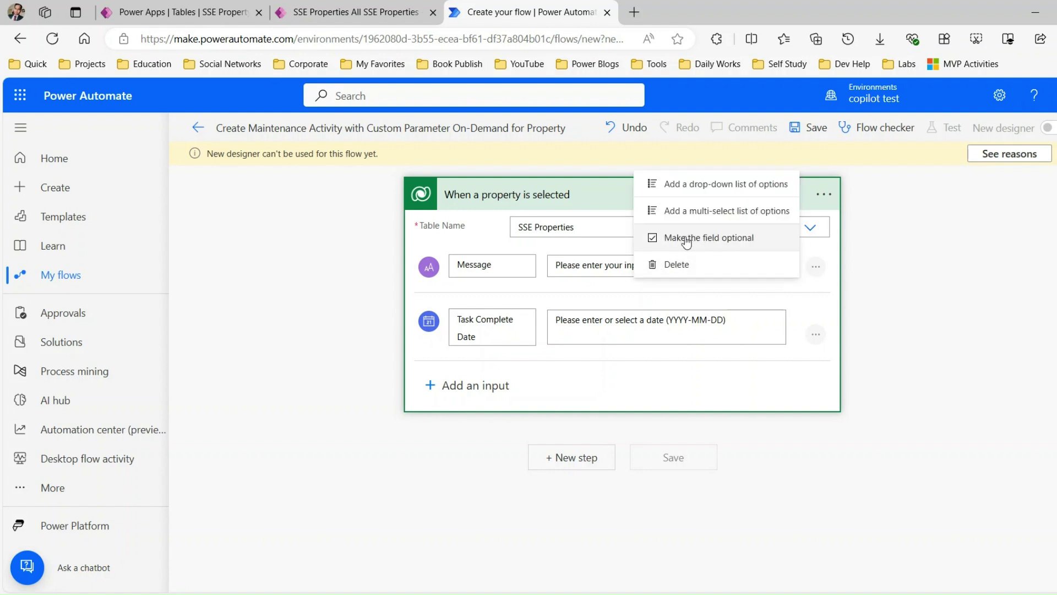
pyautogui.click(702, 298)
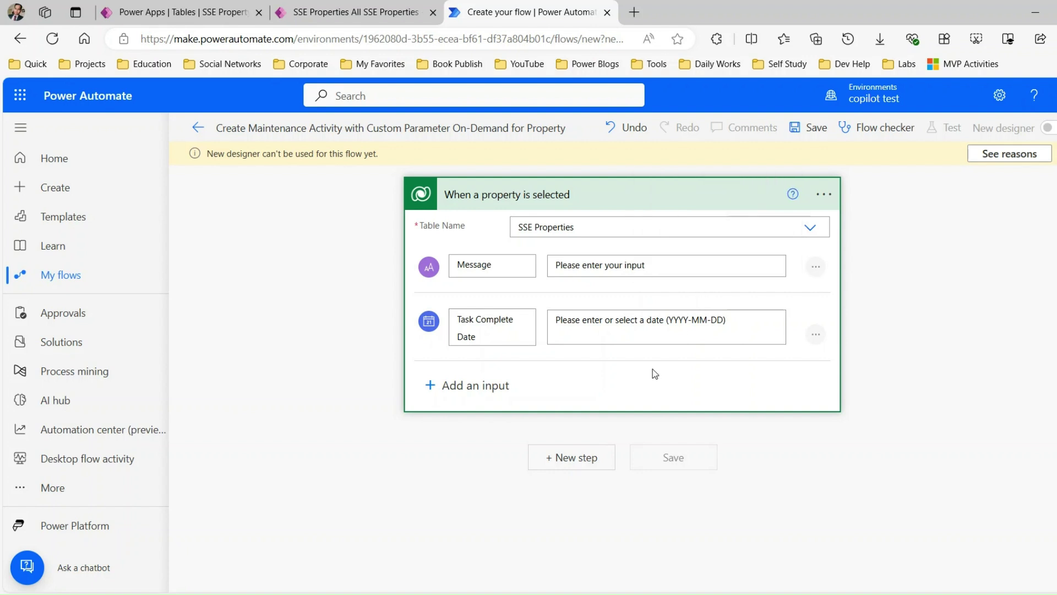
# Add a Microsoft Dataverse "Add a new row" action after the trigger, using the SSE Maintenances table.
pyautogui.click(573, 458)
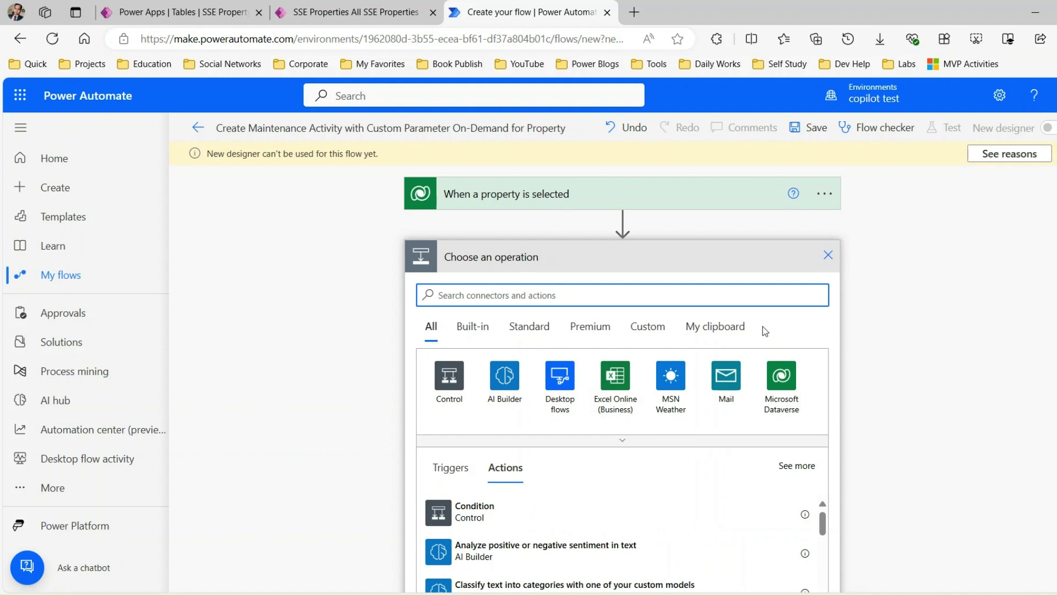
pyautogui.click(789, 376)
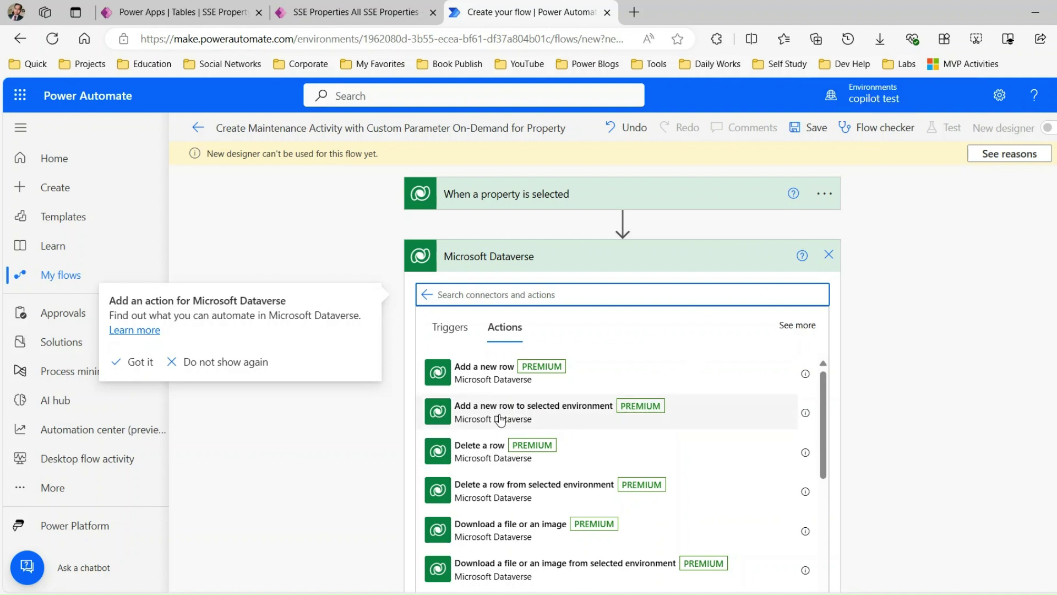
pyautogui.click(539, 370)
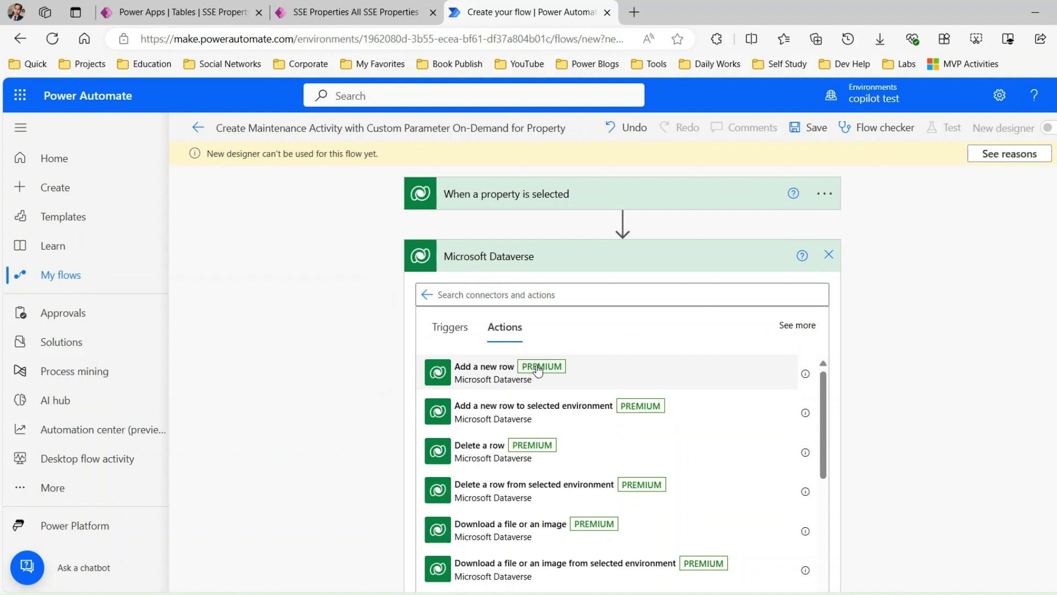
pyautogui.click(539, 370)
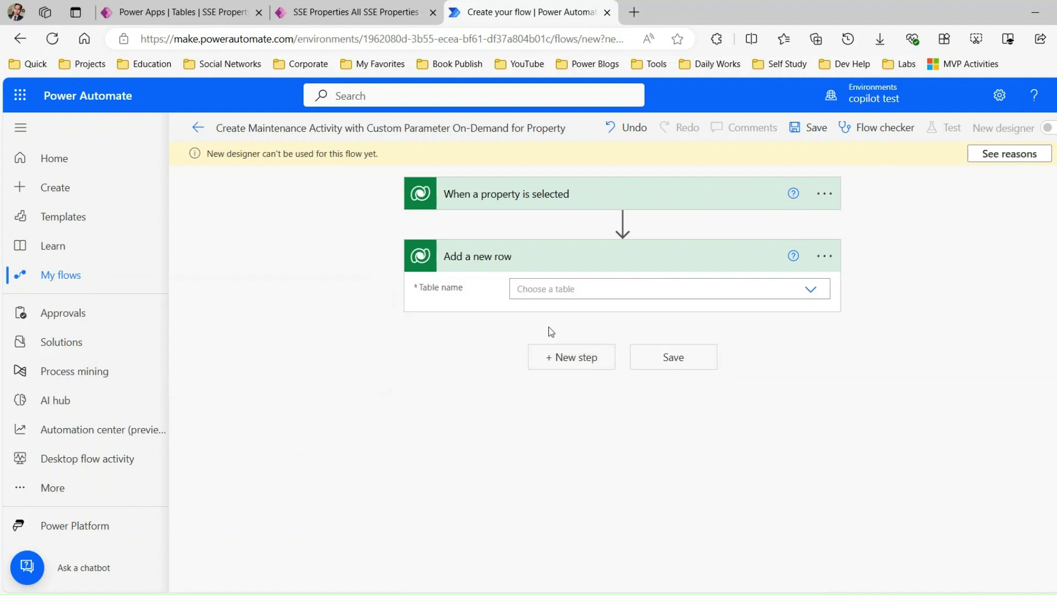
pyautogui.click(554, 286)
pyautogui.write('sse ma')
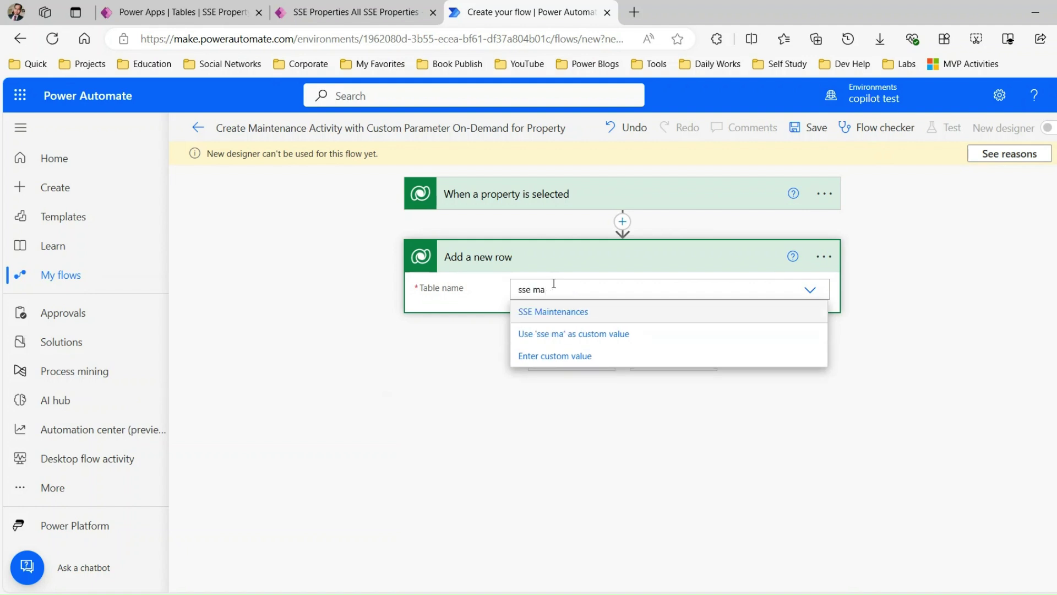
pyautogui.click(557, 312)
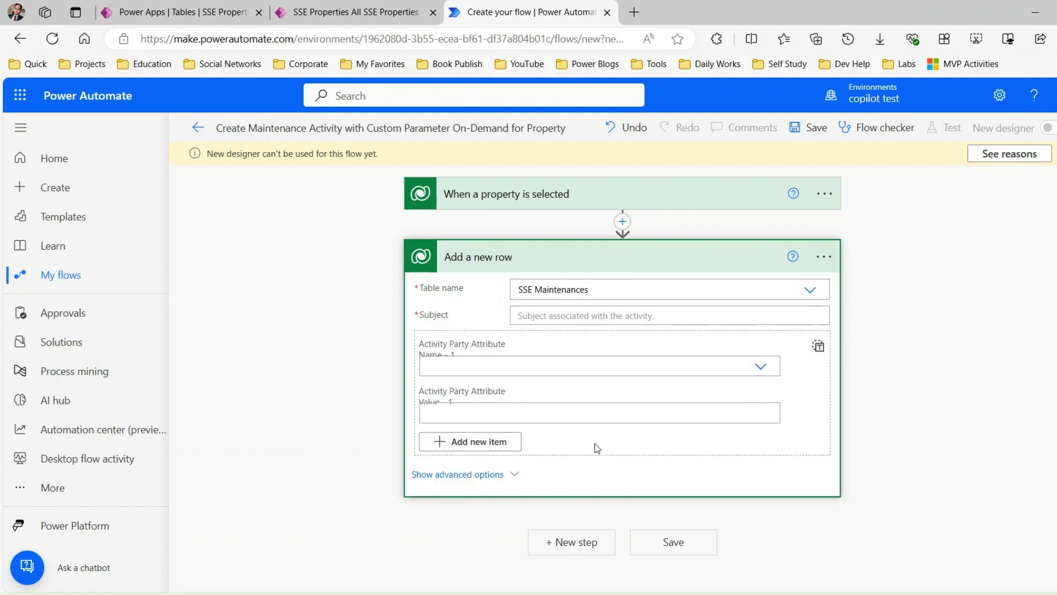
# Show the new row's advanced options and map its Subject to the trigger's Message dynamic content.
pyautogui.click(493, 487)
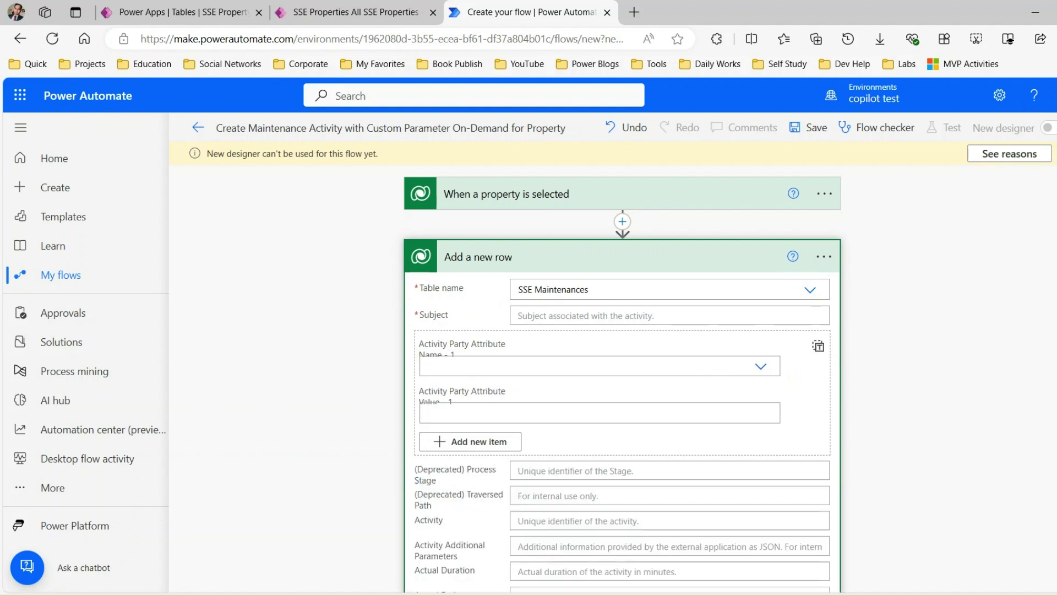
pyautogui.click(592, 315)
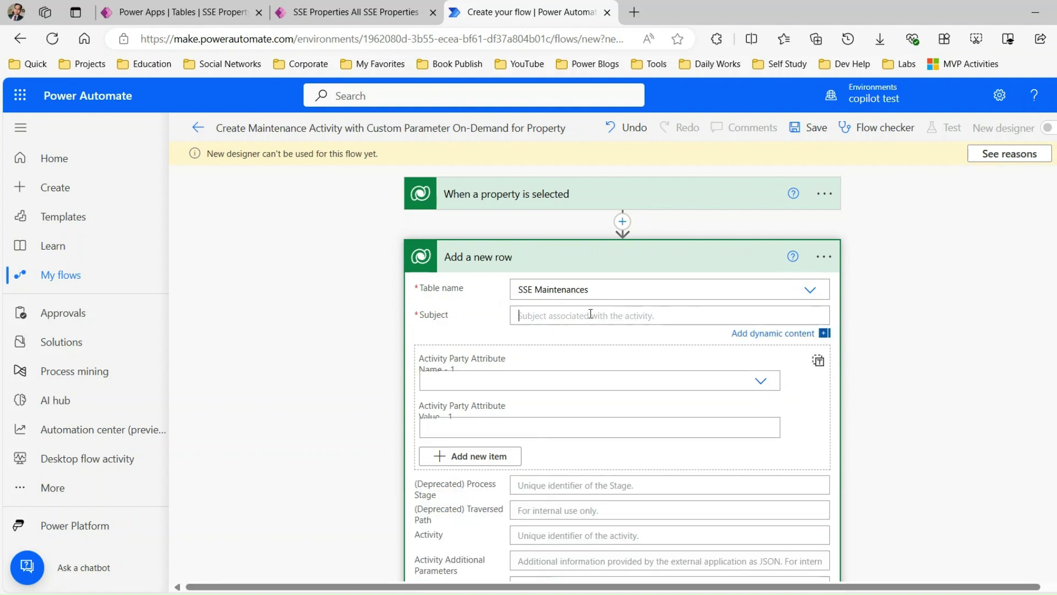
pyautogui.click(914, 431)
pyautogui.write('mess')
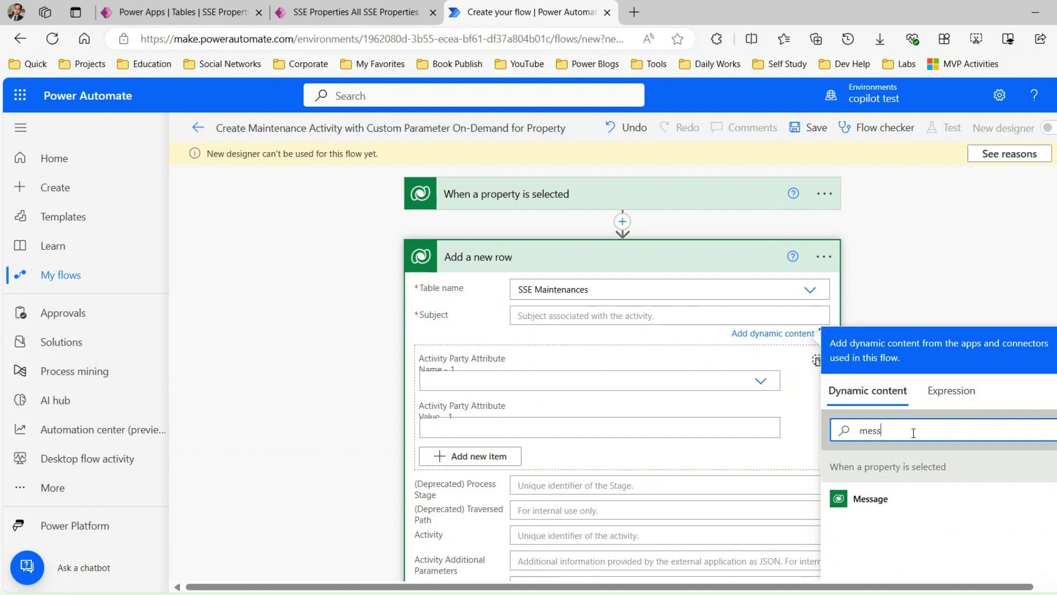
pyautogui.click(875, 511)
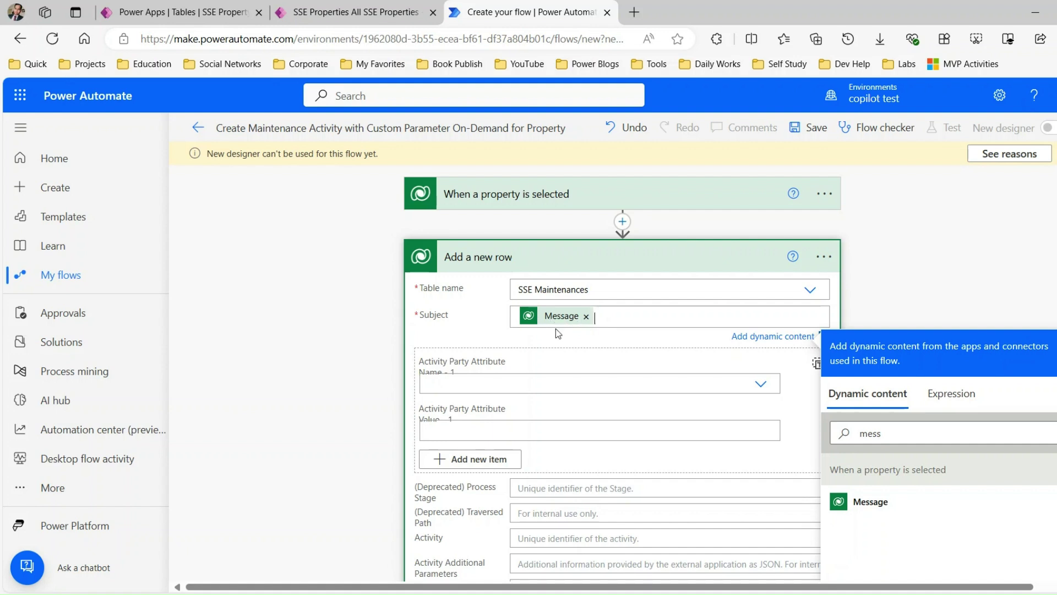
# Map the new row's Description to the trigger's Message dynamic content.
pyautogui.scroll(-5, 622, 372)
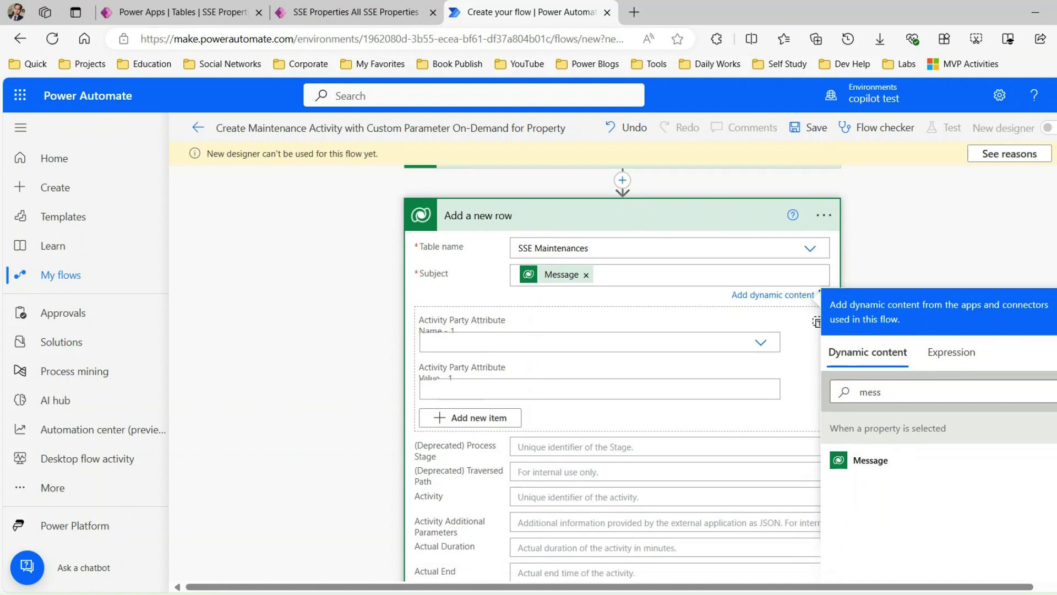
pyautogui.scroll(-1, 735, 372)
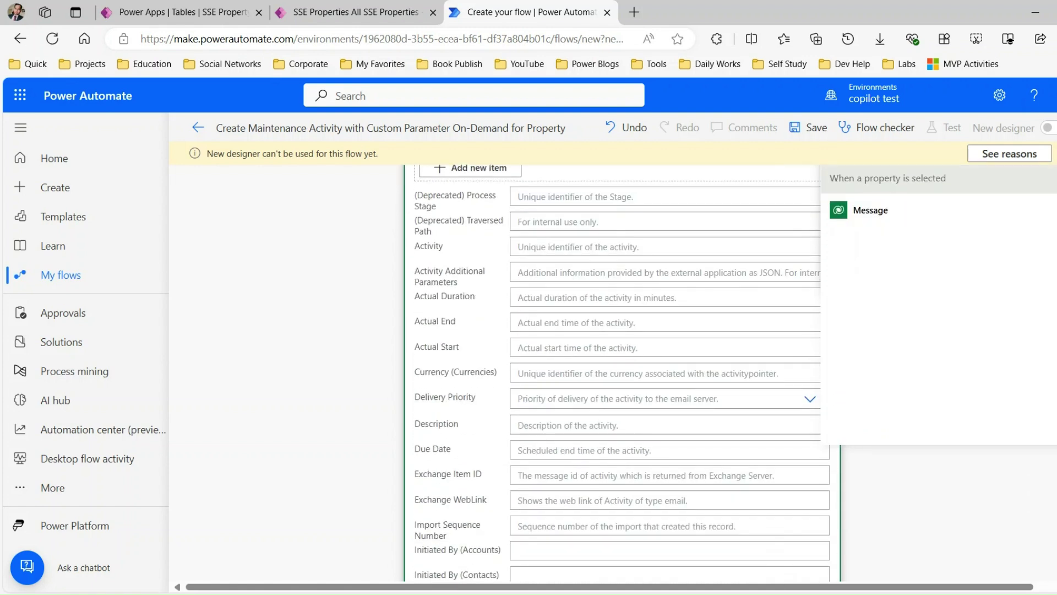
pyautogui.scroll(-3, 735, 372)
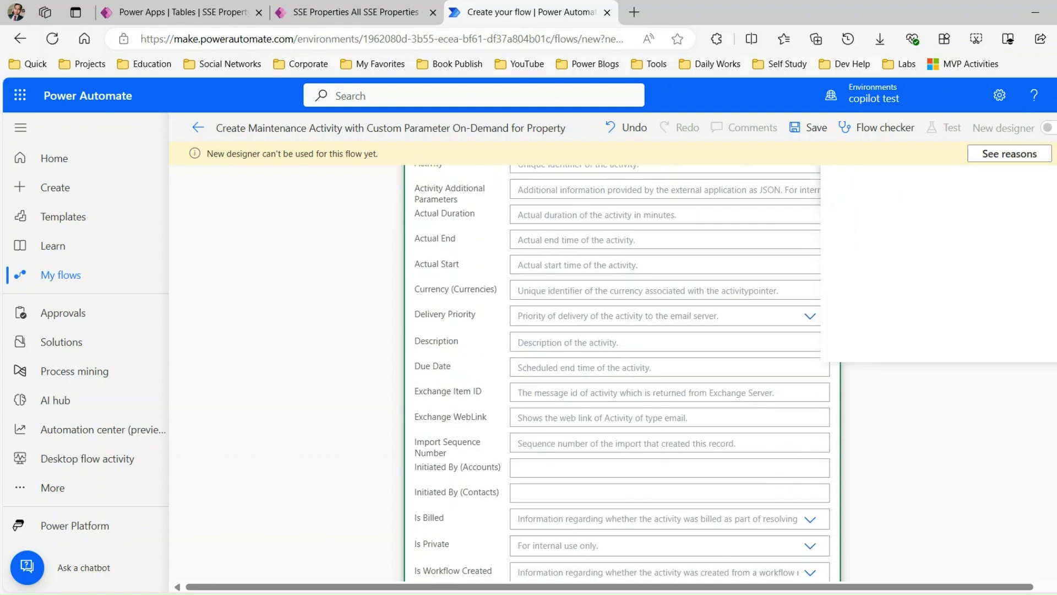
pyautogui.scroll(-1, 667, 259)
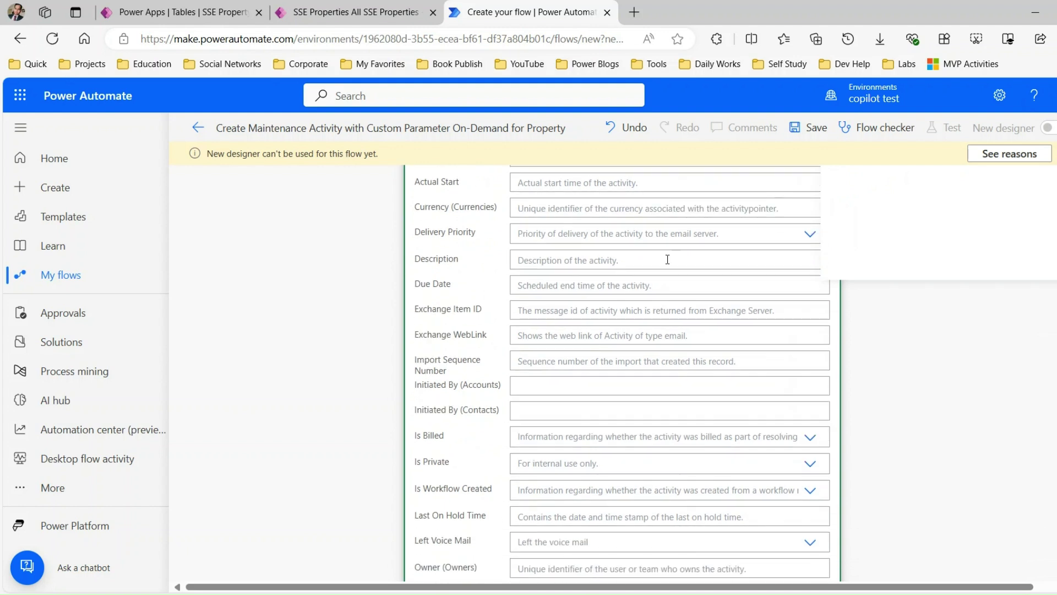
pyautogui.click(548, 262)
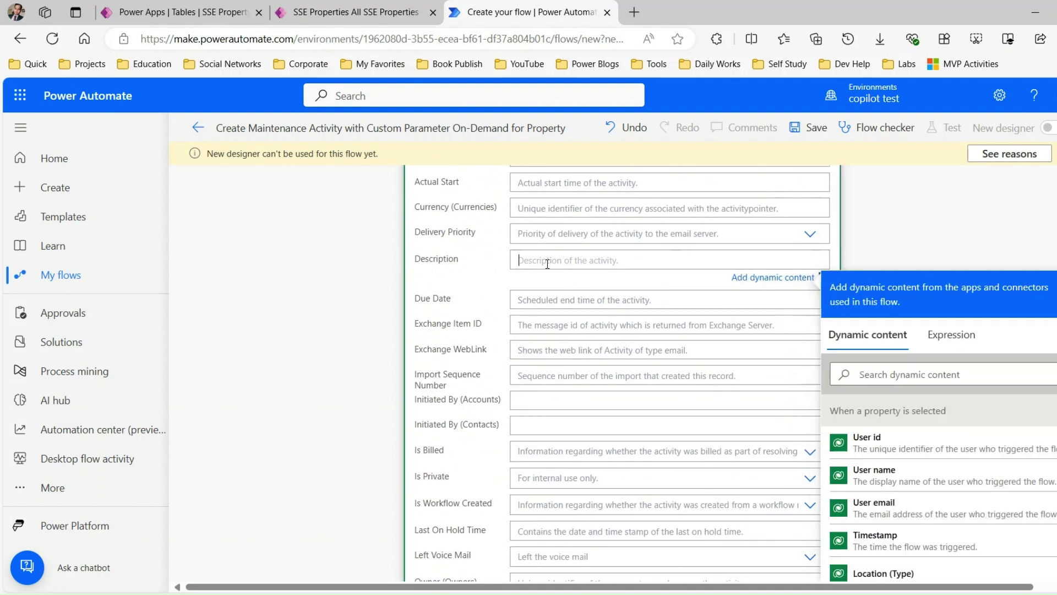
pyautogui.click(946, 376)
pyautogui.write('mess')
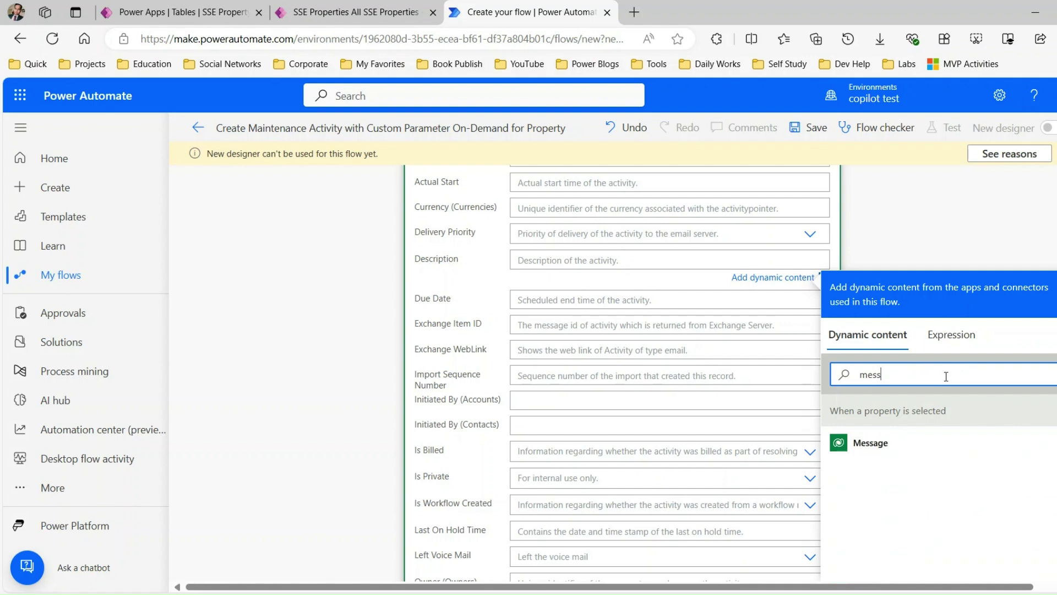
pyautogui.click(881, 443)
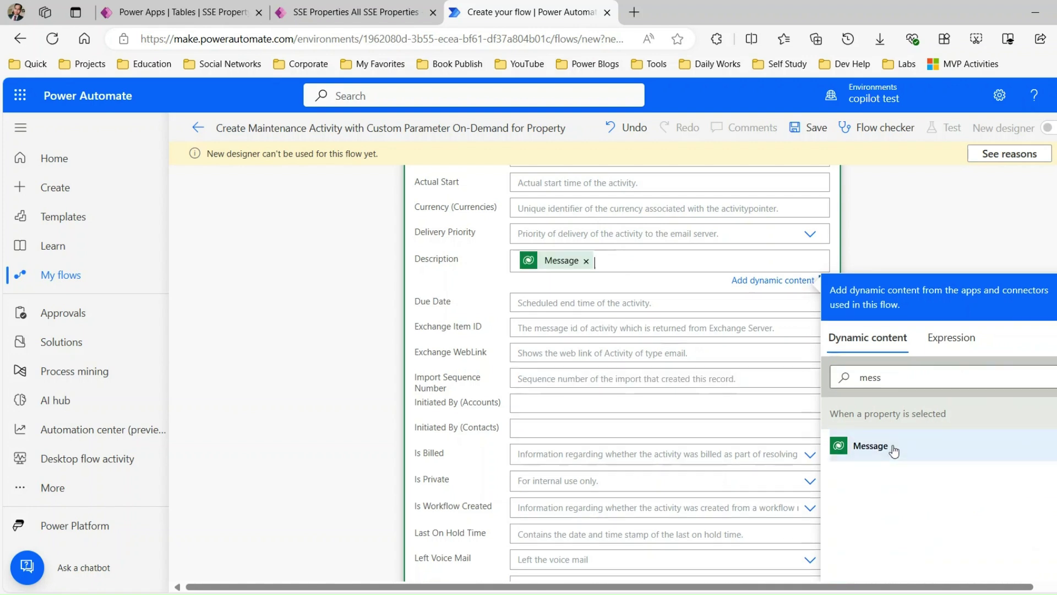
pyautogui.click(461, 301)
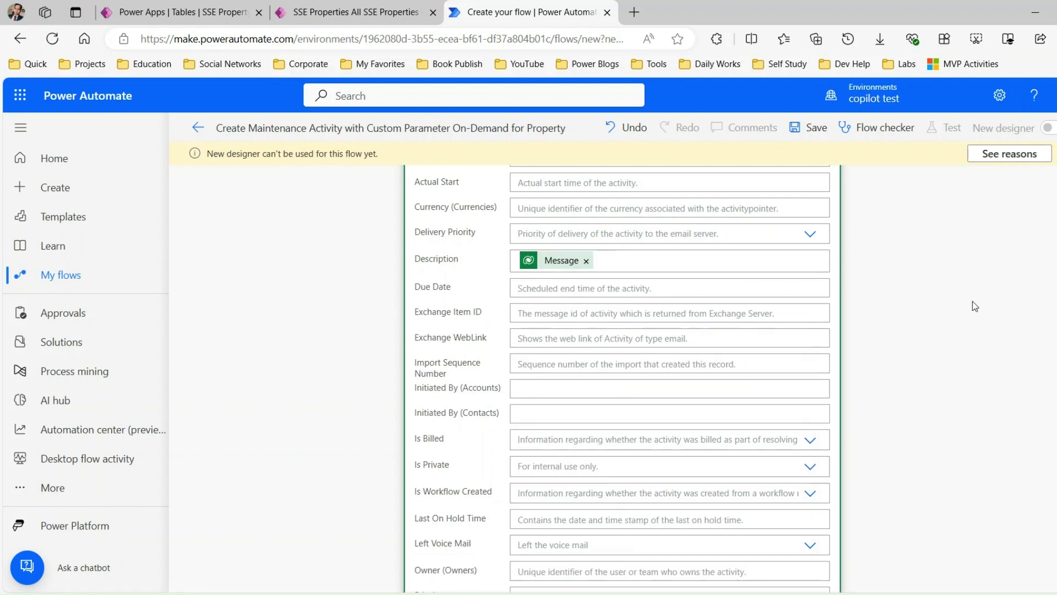
# Map the new row's Due Date to the trigger's Task Complete Date dynamic content.
pyautogui.click(618, 288)
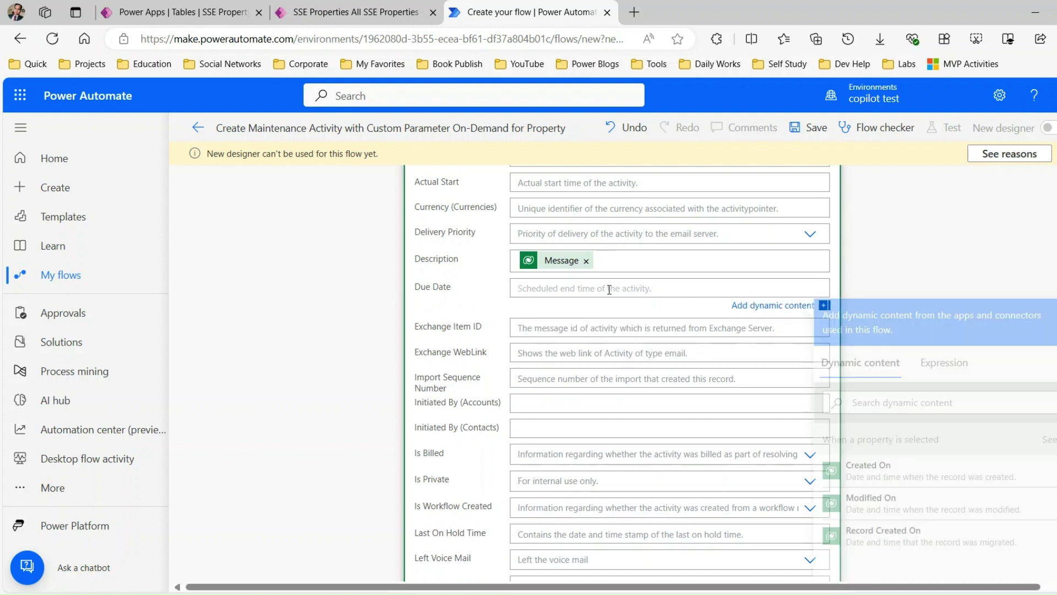
pyautogui.click(906, 403)
pyautogui.write('date')
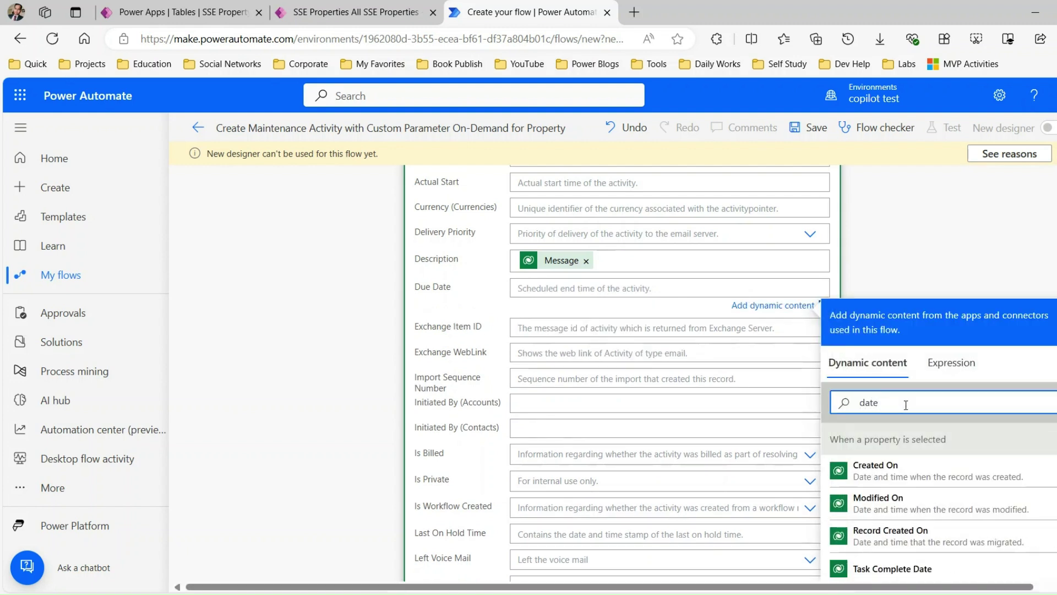
pyautogui.click(909, 575)
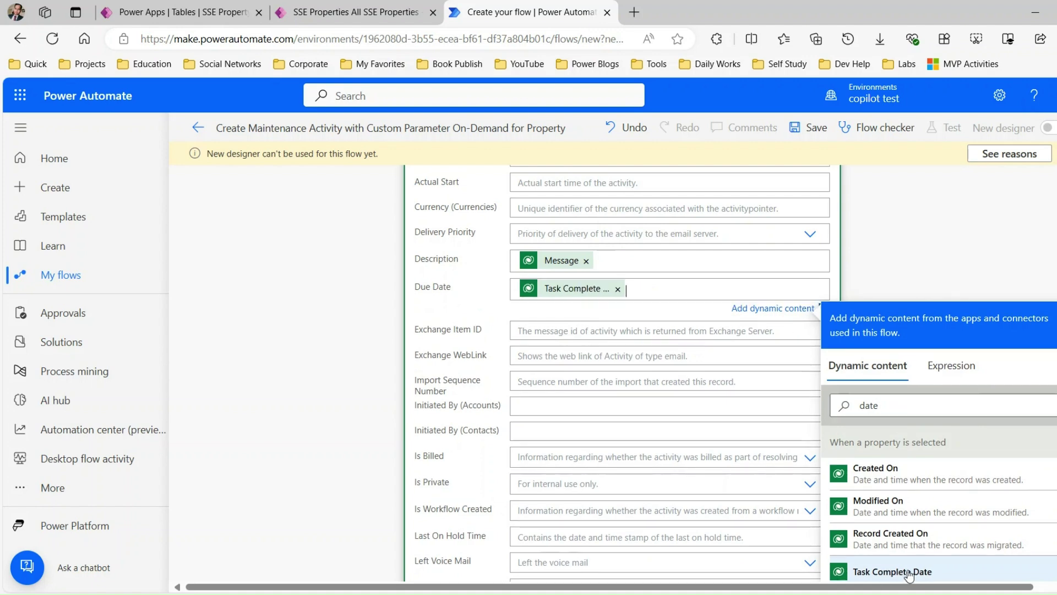
pyautogui.click(636, 316)
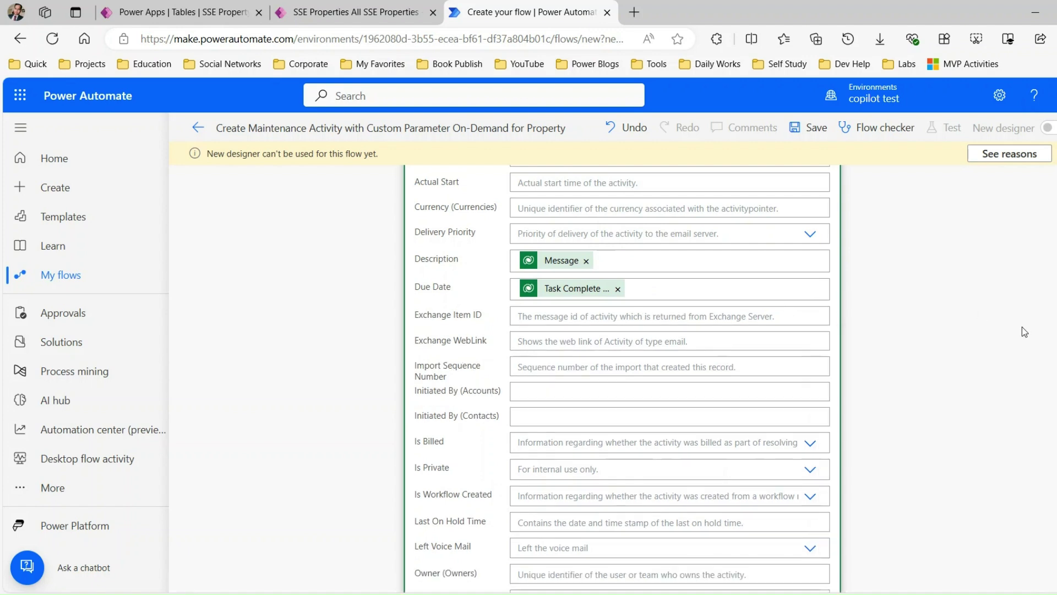
# Set the new maintenance row's Priority to High, leaving the Initiated By fields empty.
pyautogui.scroll(-2, 706, 327)
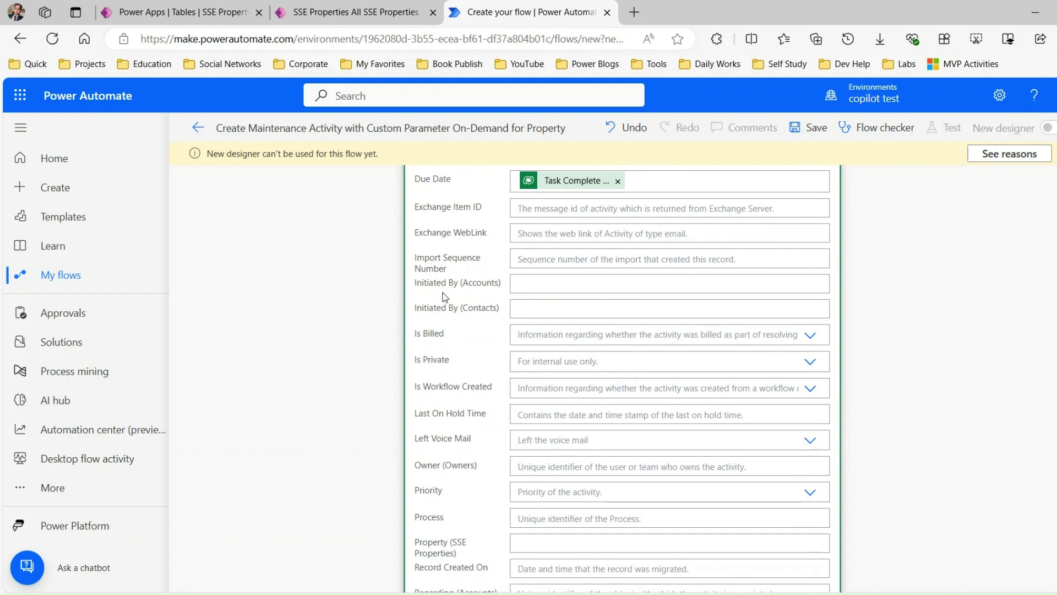
pyautogui.moveTo(417, 308); pyautogui.dragTo(477, 309)
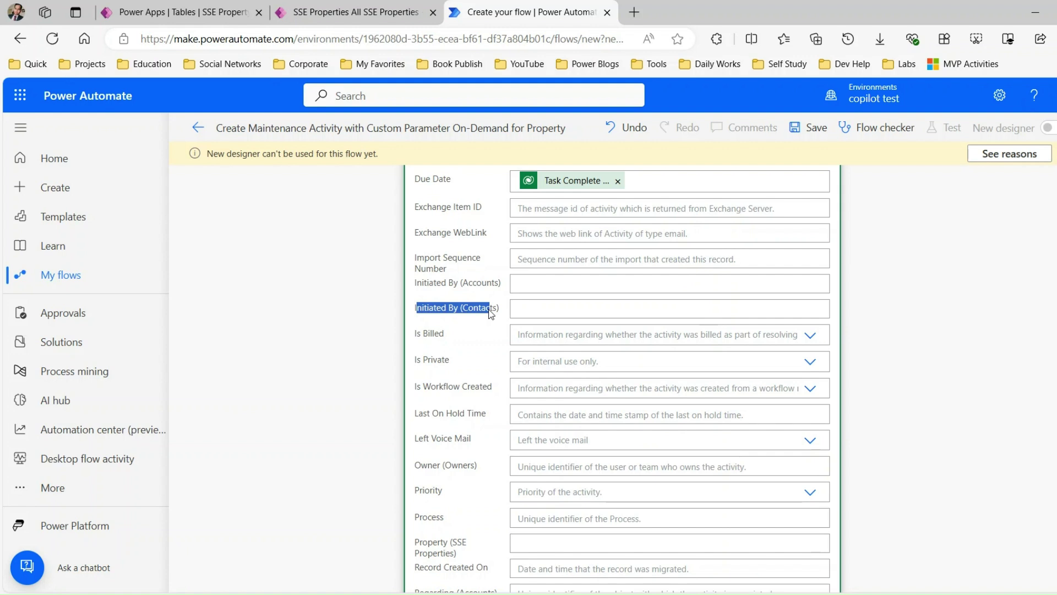
pyautogui.moveTo(427, 282); pyautogui.dragTo(497, 311)
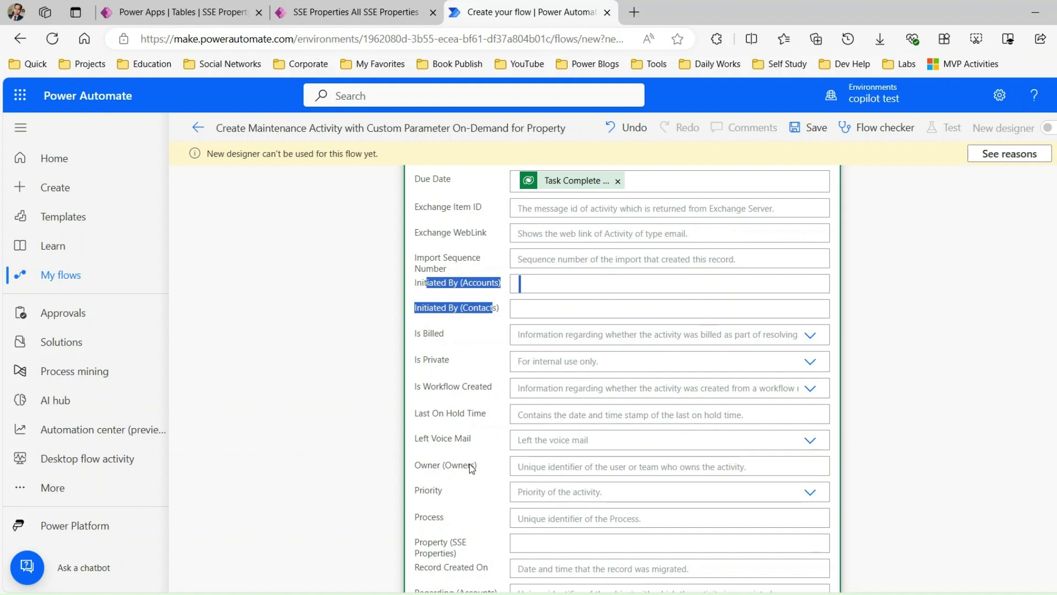
pyautogui.click(557, 490)
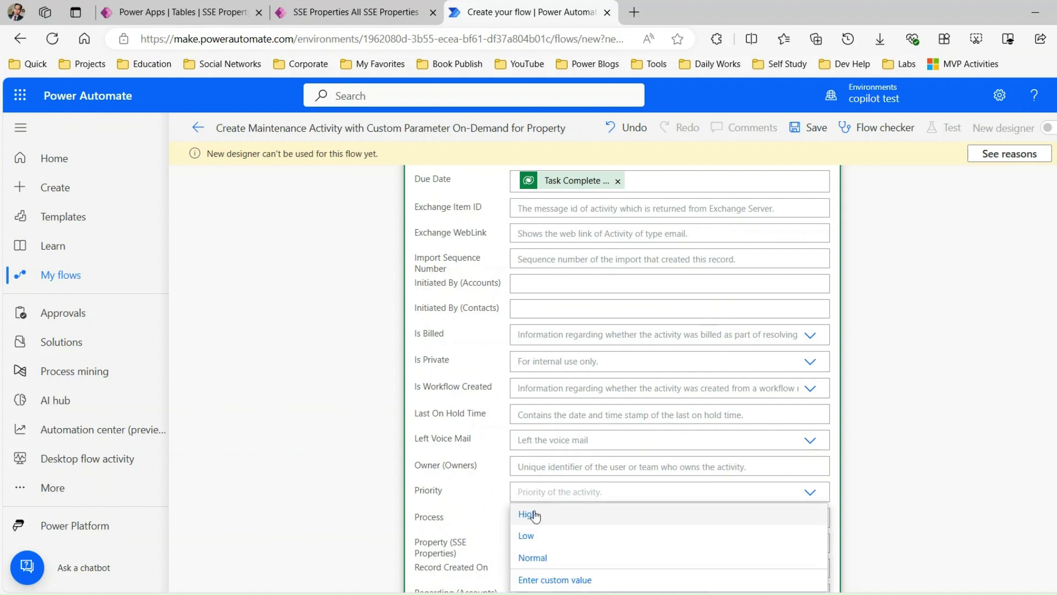
pyautogui.click(535, 516)
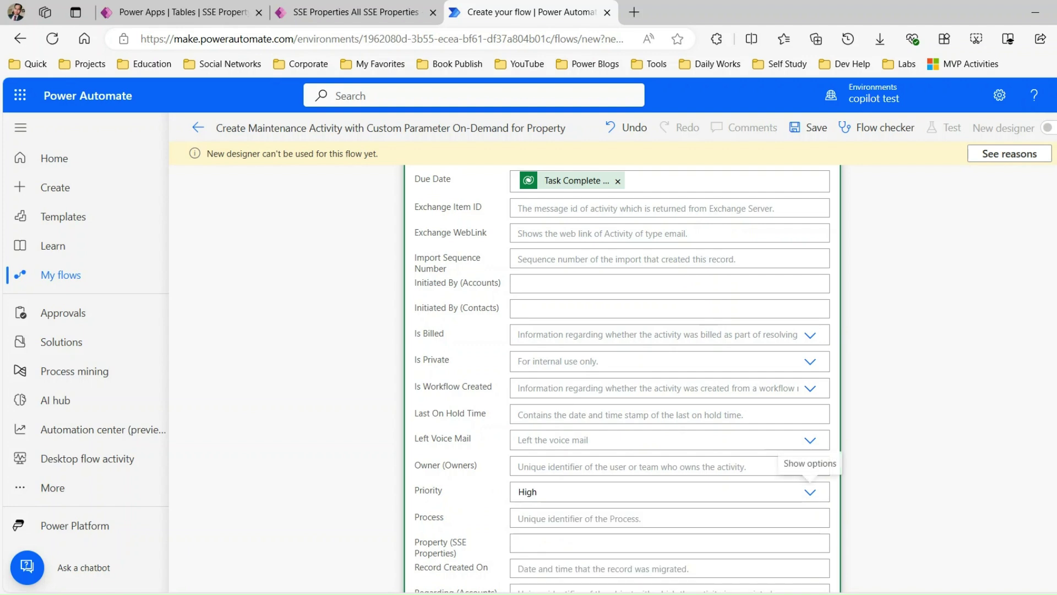
# Fill the new row's Regarding (SSE Properties) field with the SSE Property table's set name from Power Apps plus empty parentheses: sse_sseproperties().
pyautogui.scroll(-4, 579, 343)
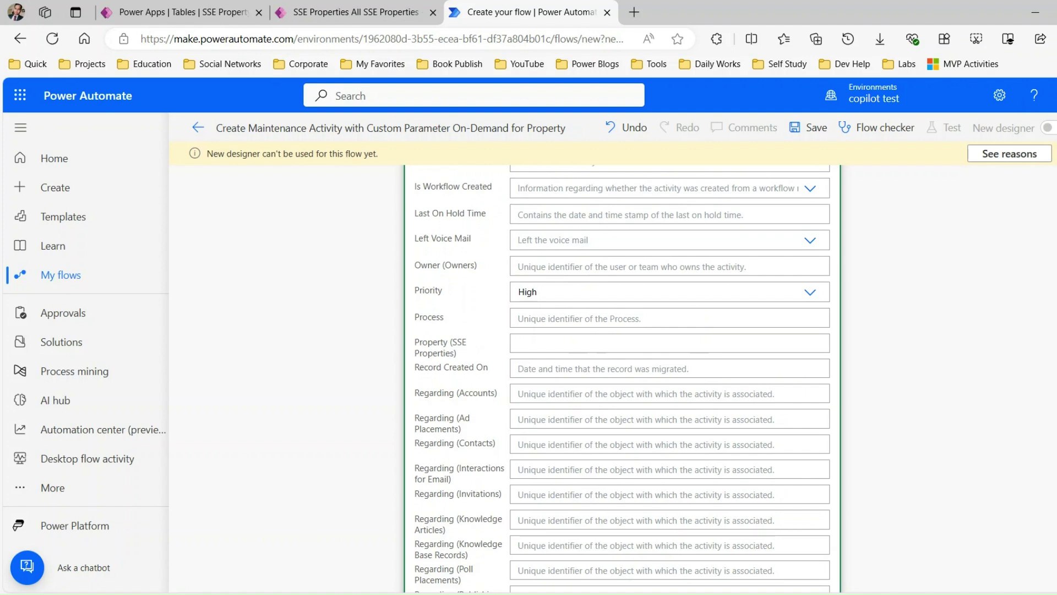
pyautogui.scroll(-2, 622, 380)
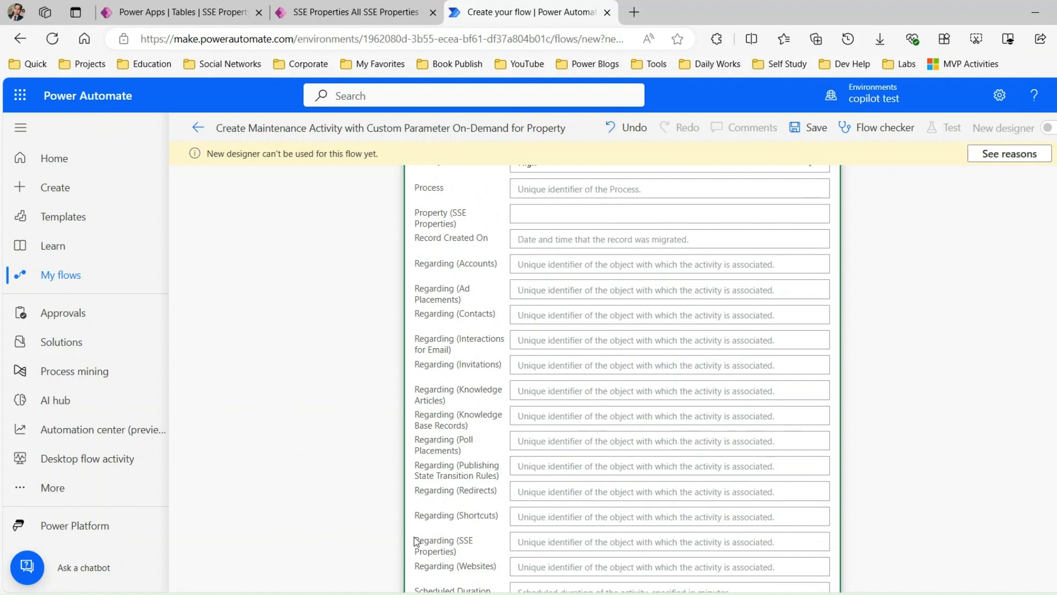
pyautogui.moveTo(414, 542); pyautogui.dragTo(461, 552)
pyautogui.click(544, 541)
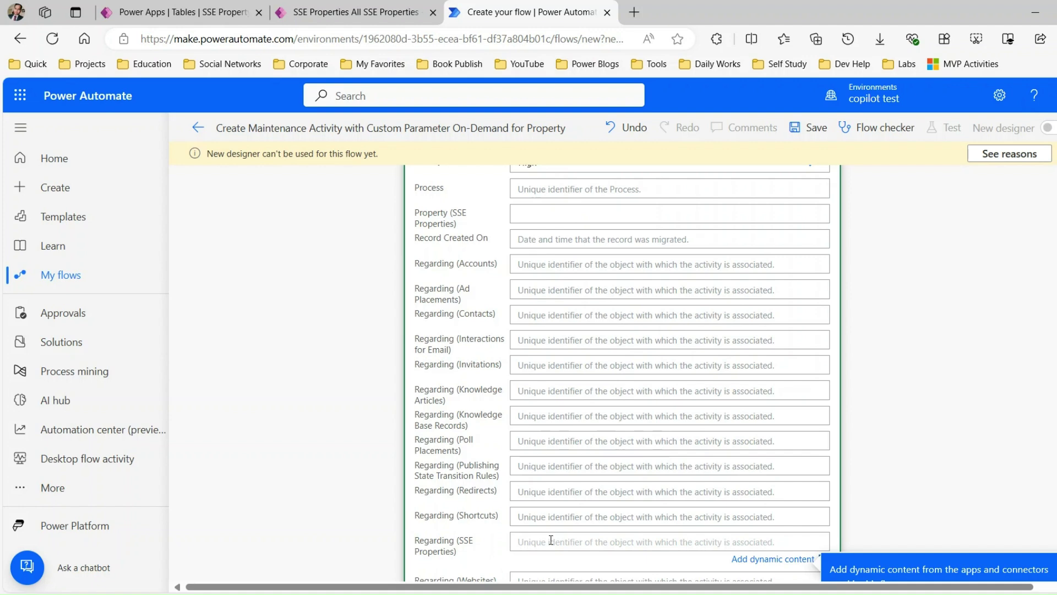
pyautogui.click(179, 13)
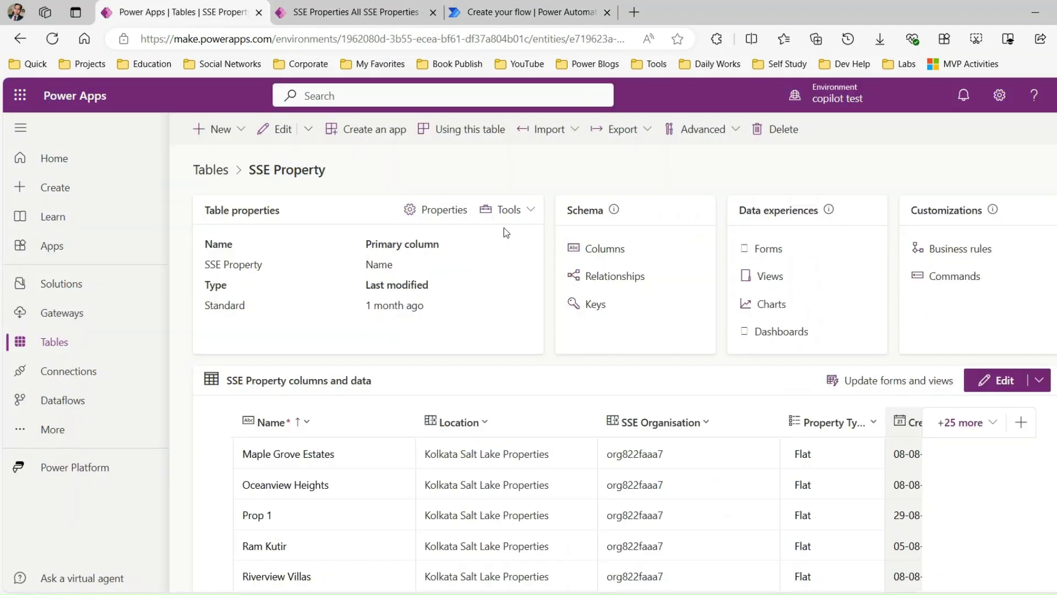
pyautogui.click(528, 215)
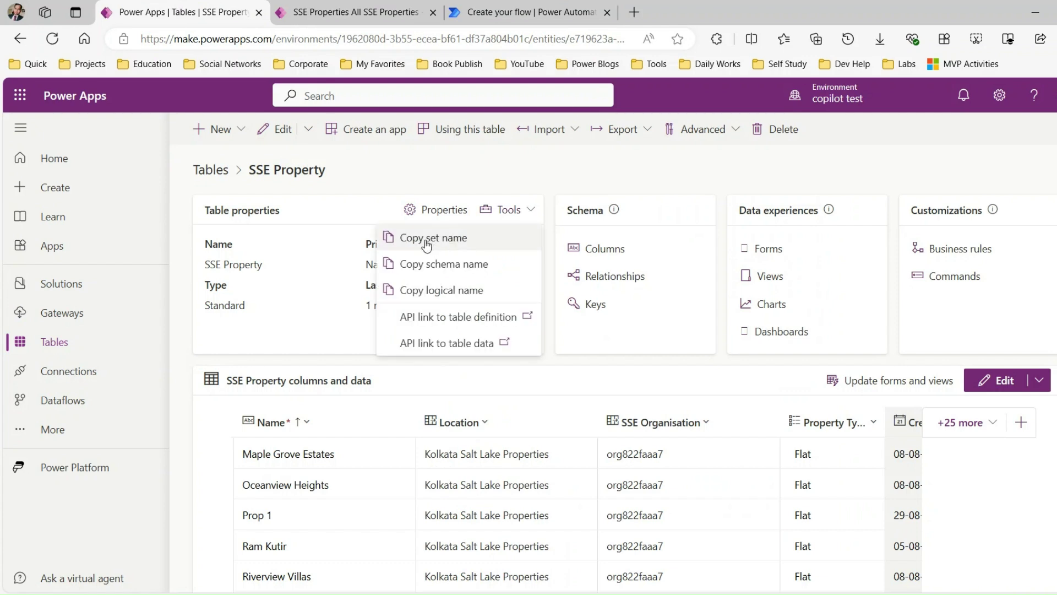
pyautogui.click(447, 238)
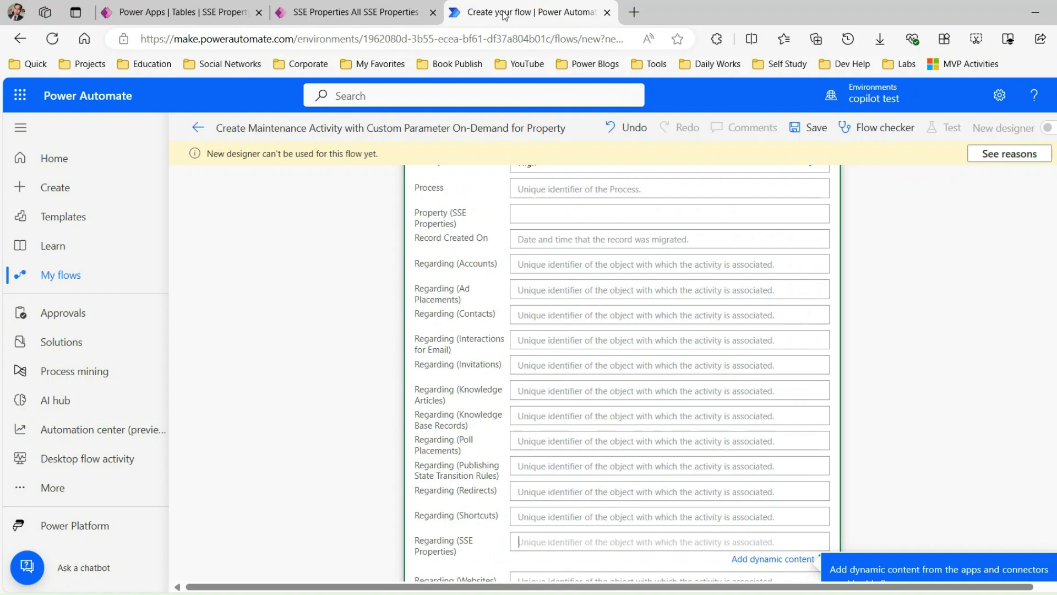
pyautogui.hotkey('ctrl', 'v')
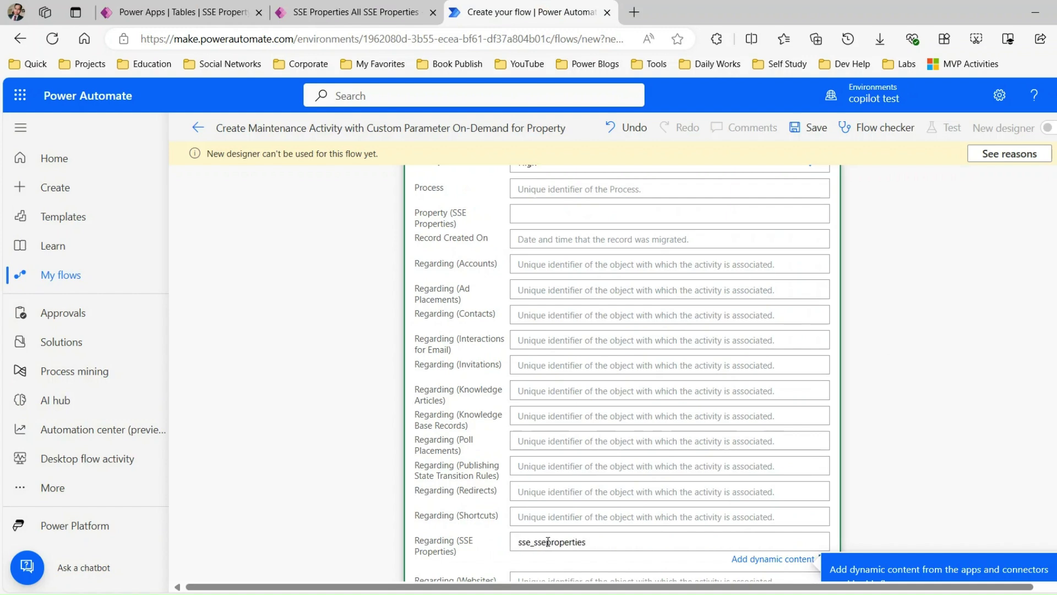
pyautogui.write('()')
# Insert the trigger's SSE Property identifier between the parentheses in Regarding (SSE Properties) and save the flow.
pyautogui.scroll(-3, 622, 375)
pyautogui.click(942, 505)
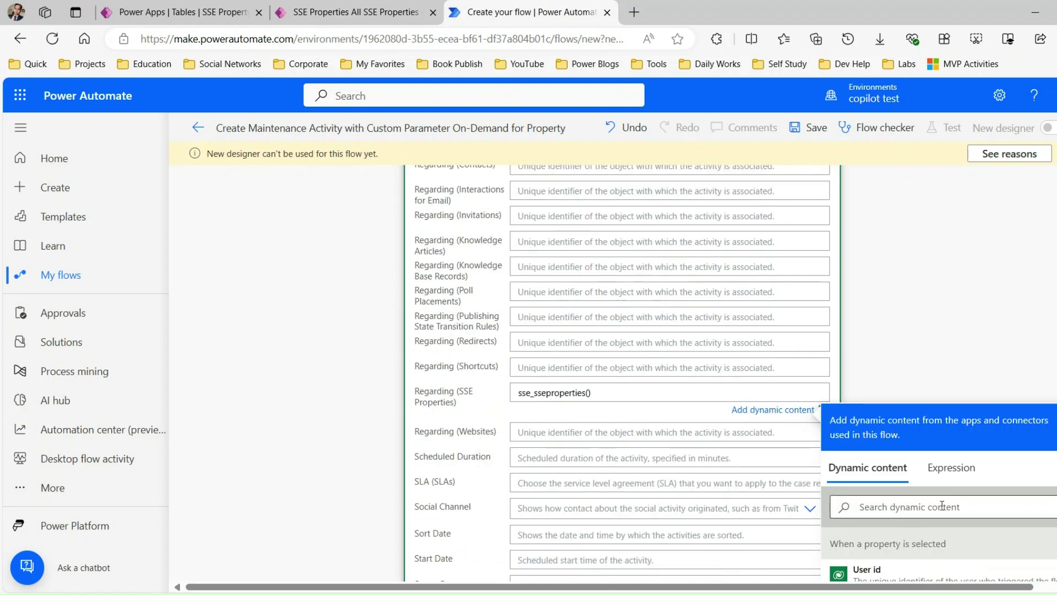
pyautogui.write('pro')
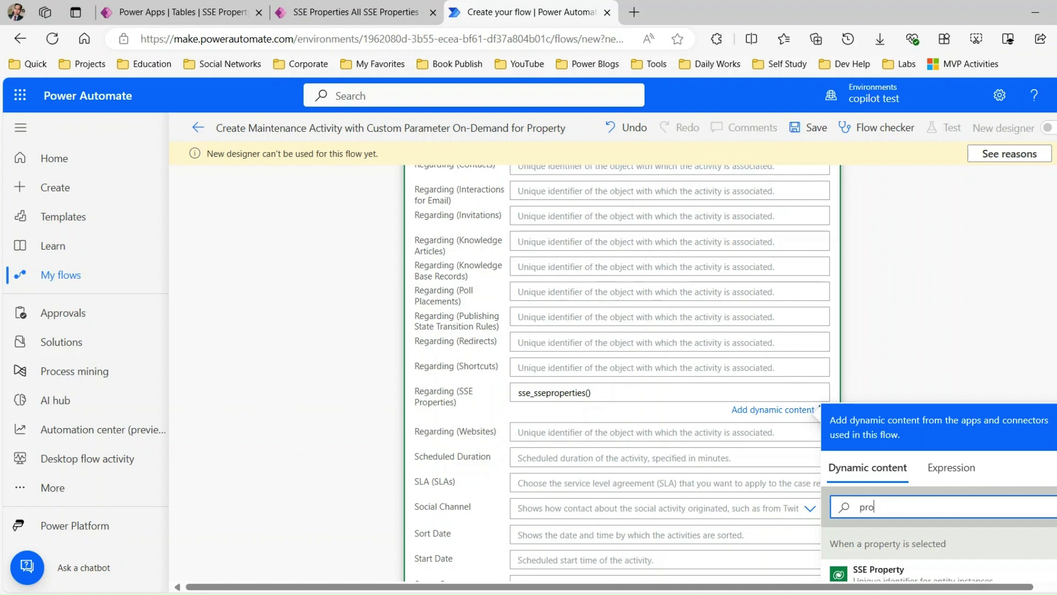
pyautogui.scroll(-2, 892, 504)
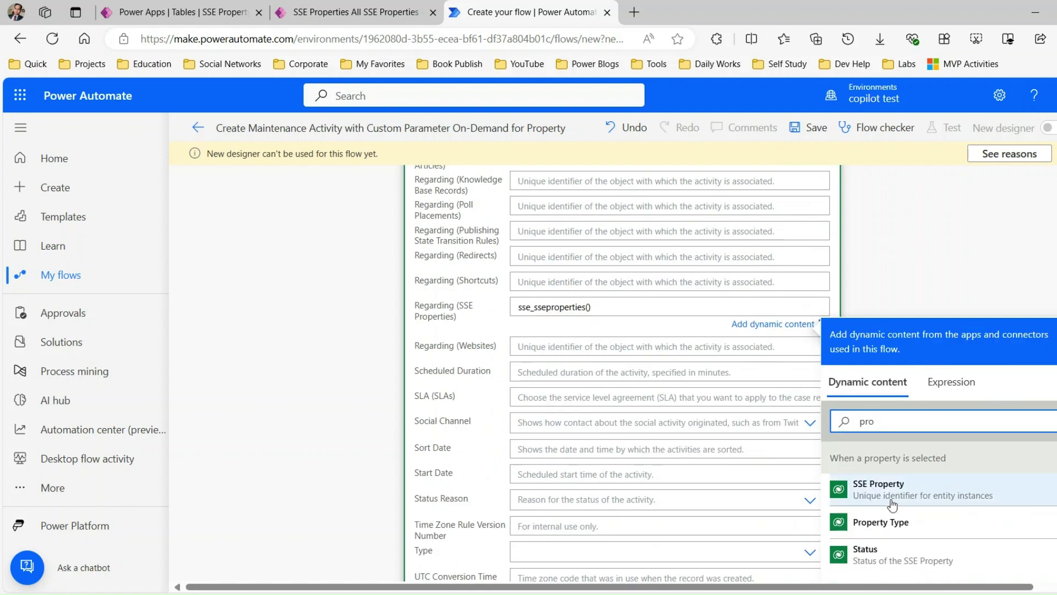
pyautogui.click(879, 491)
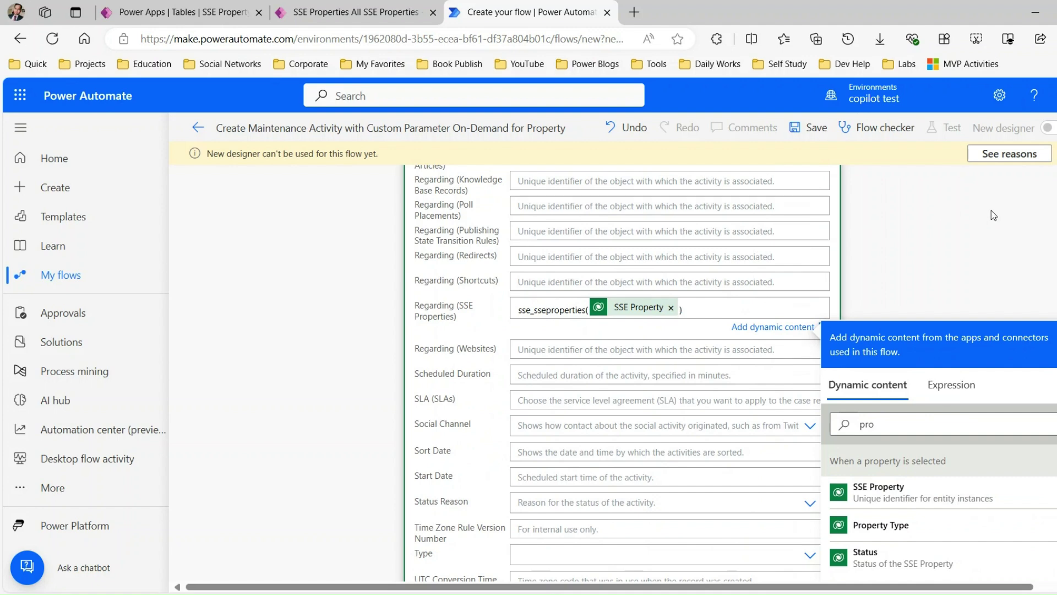
pyautogui.click(808, 134)
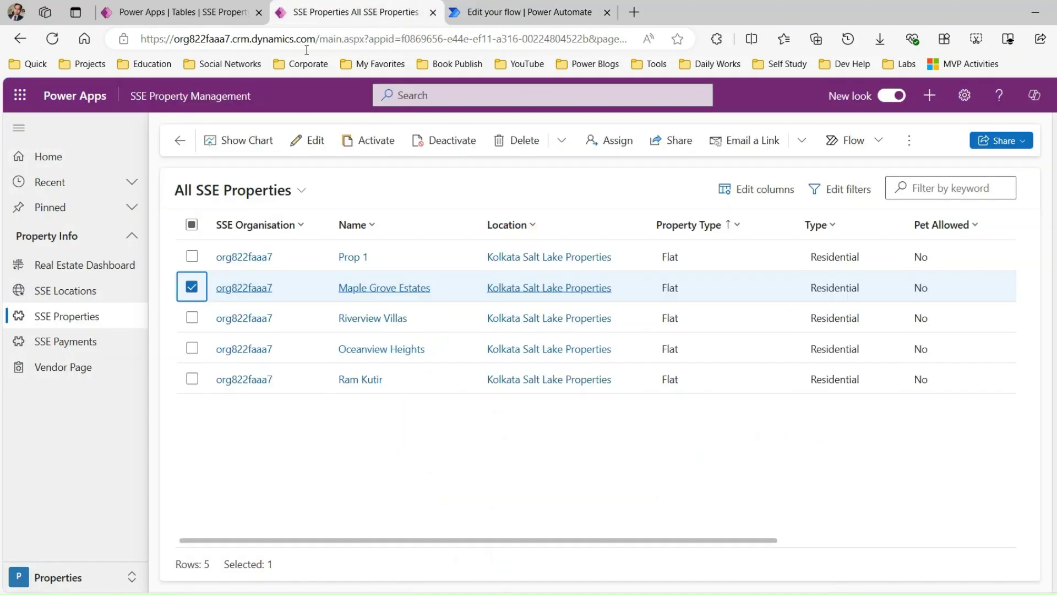
# Reload the SSE Properties list in SSE Property Management and try to find the flow for Maple Grove Estates and Riverview Villas.
pyautogui.click(355, 12)
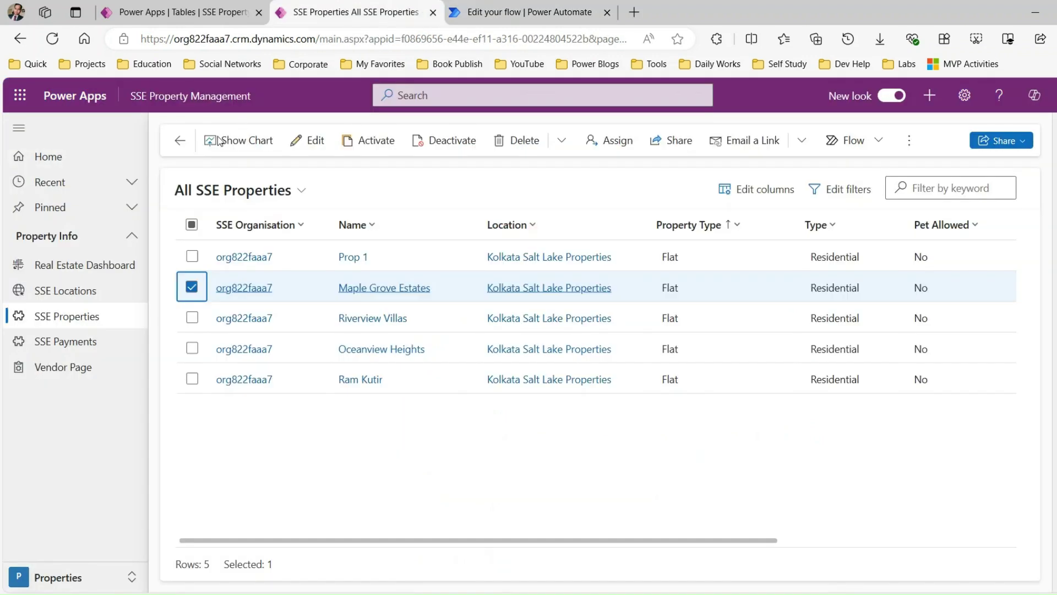
pyautogui.click(52, 39)
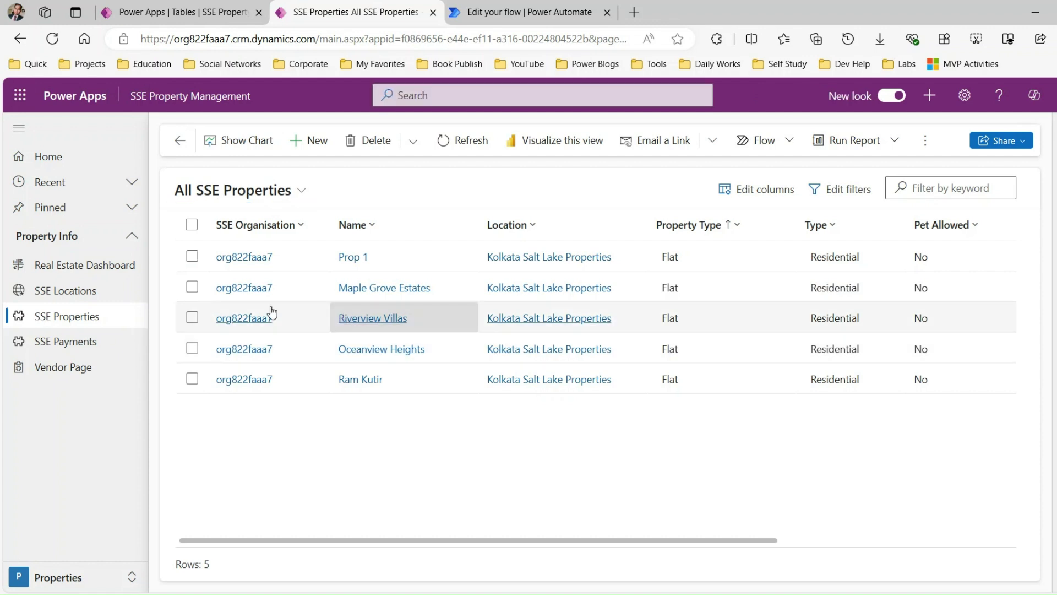
pyautogui.click(192, 287)
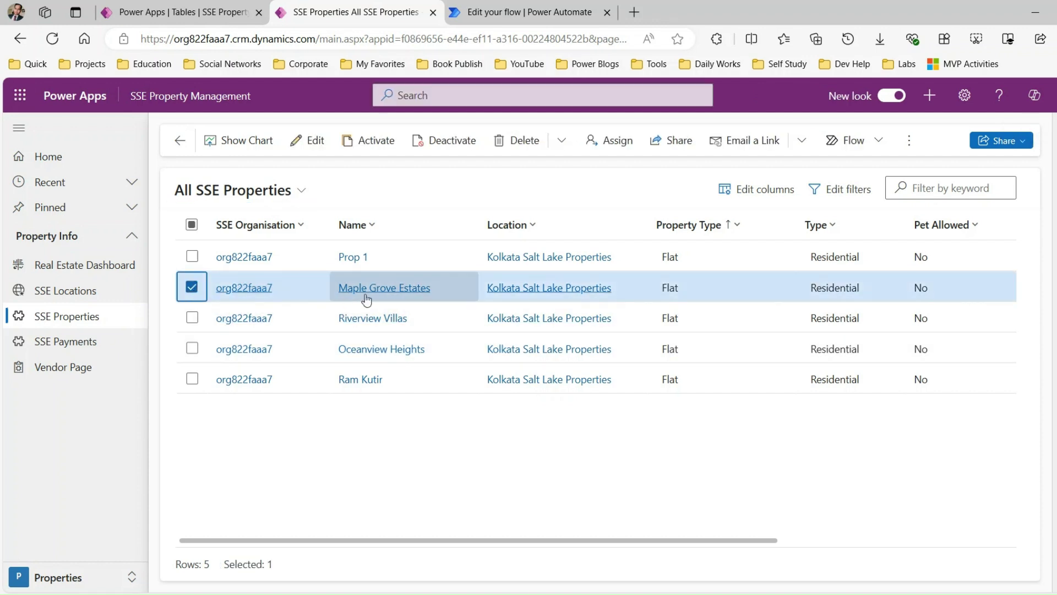
pyautogui.click(193, 324)
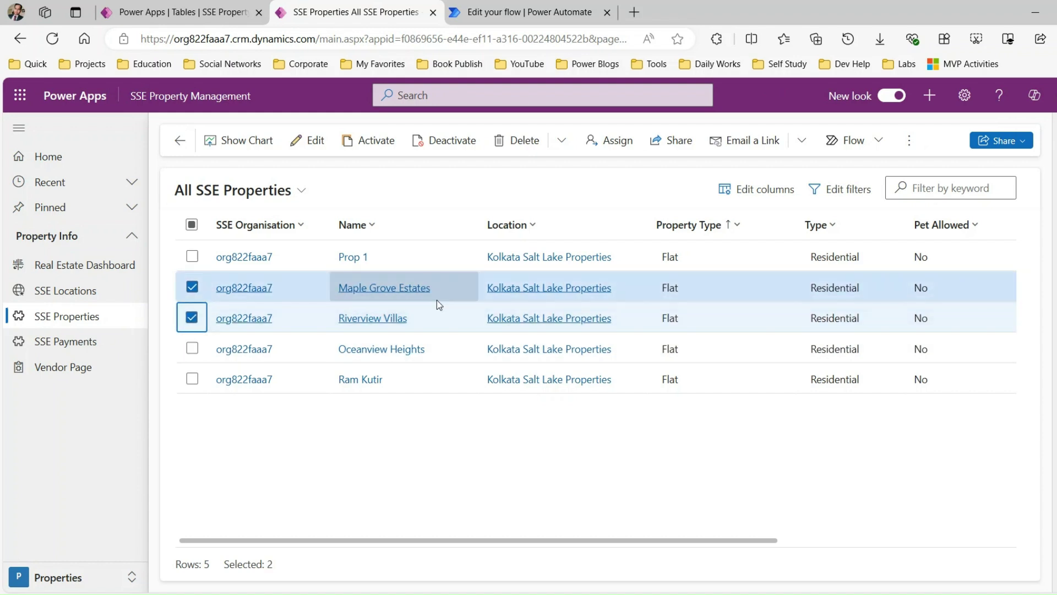
pyautogui.click(878, 141)
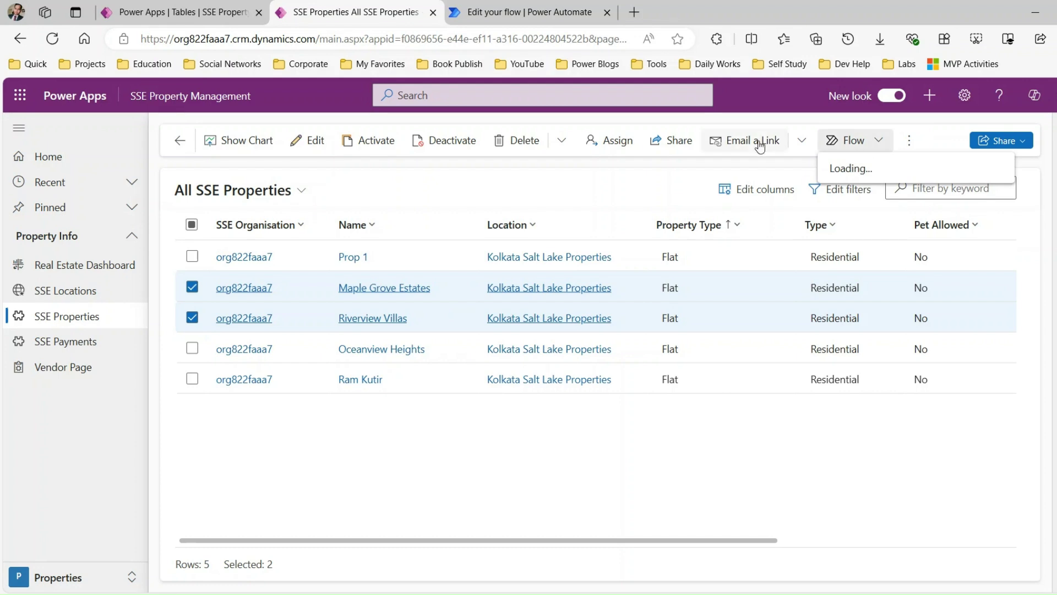
# Check the flow's name in Power Automate, recheck the flows offered for the selected properties, and reload the SSE Properties list.
pyautogui.click(545, 14)
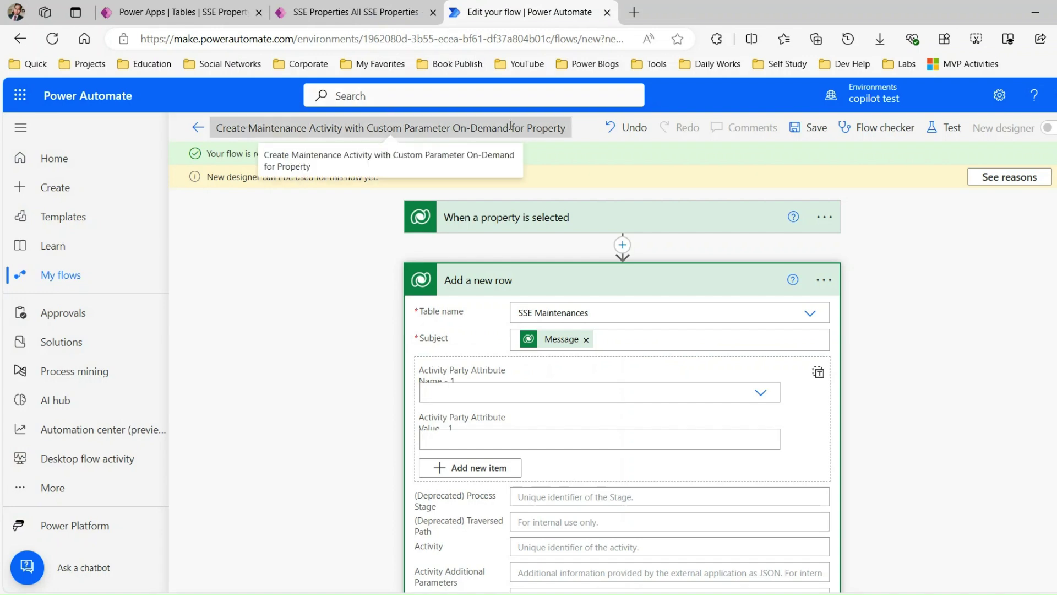
pyautogui.click(355, 12)
pyautogui.click(862, 148)
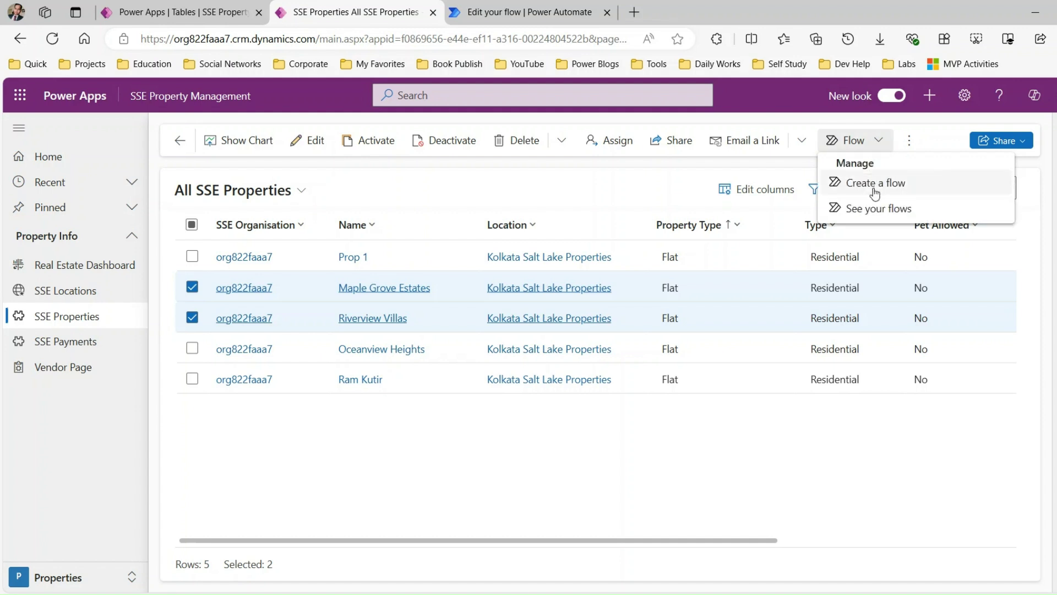
pyautogui.click(880, 145)
pyautogui.click(880, 144)
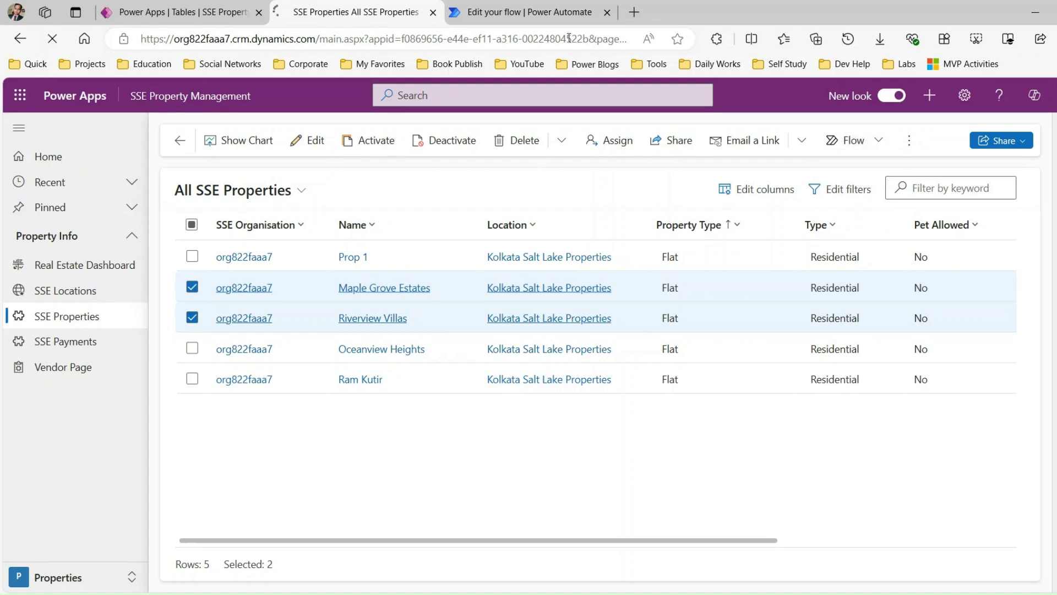
pyautogui.hotkey('ctrl', 'Tab')
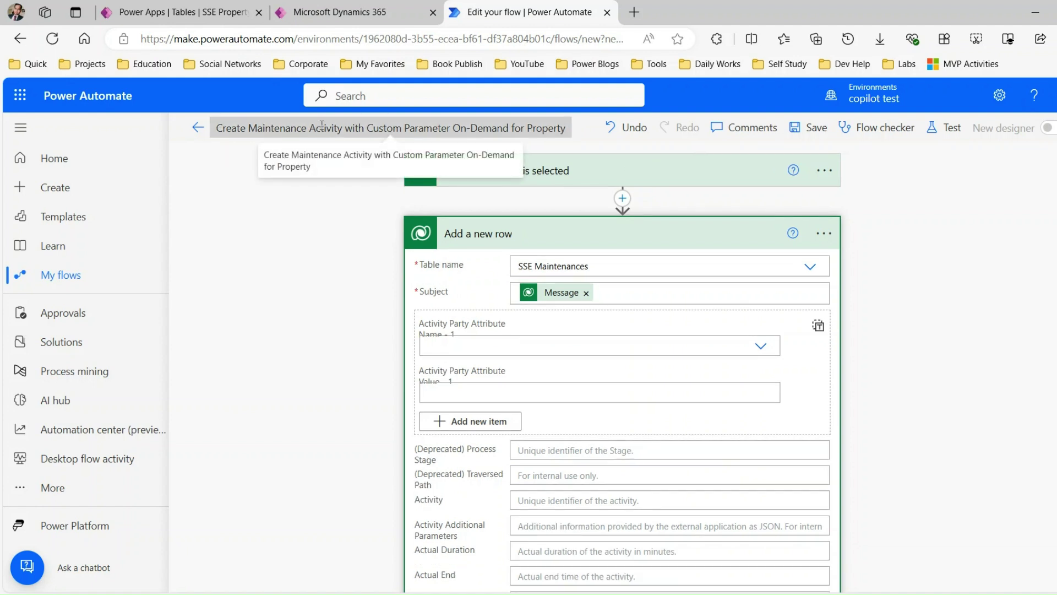
pyautogui.click(332, 10)
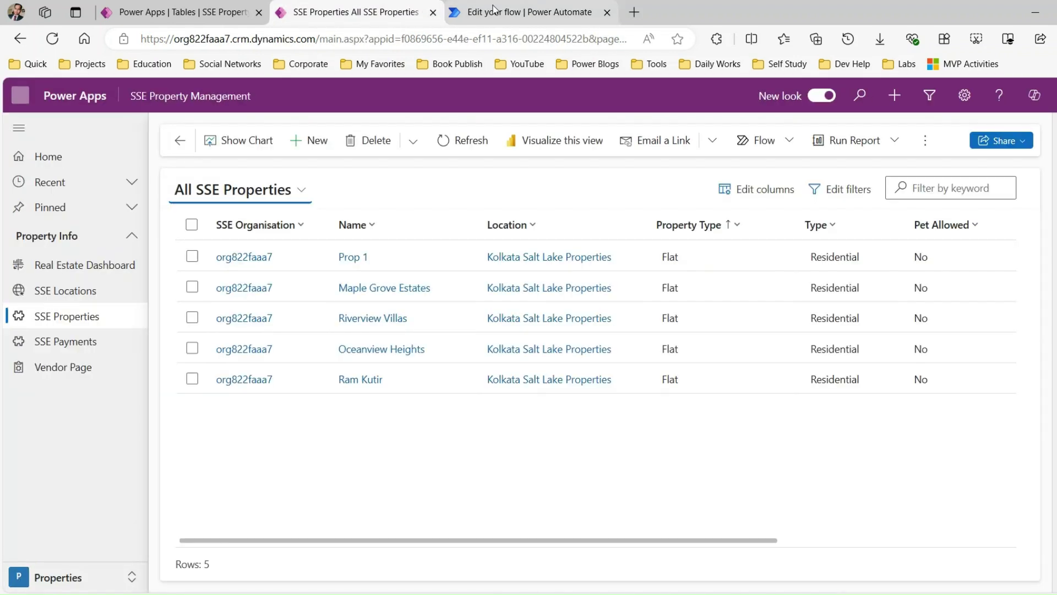
# Select Maple Grove Estates and Riverview Villas and start the flow Create Maintenance Activity with Custom Parameter On-Demand for Property.
pyautogui.click(192, 287)
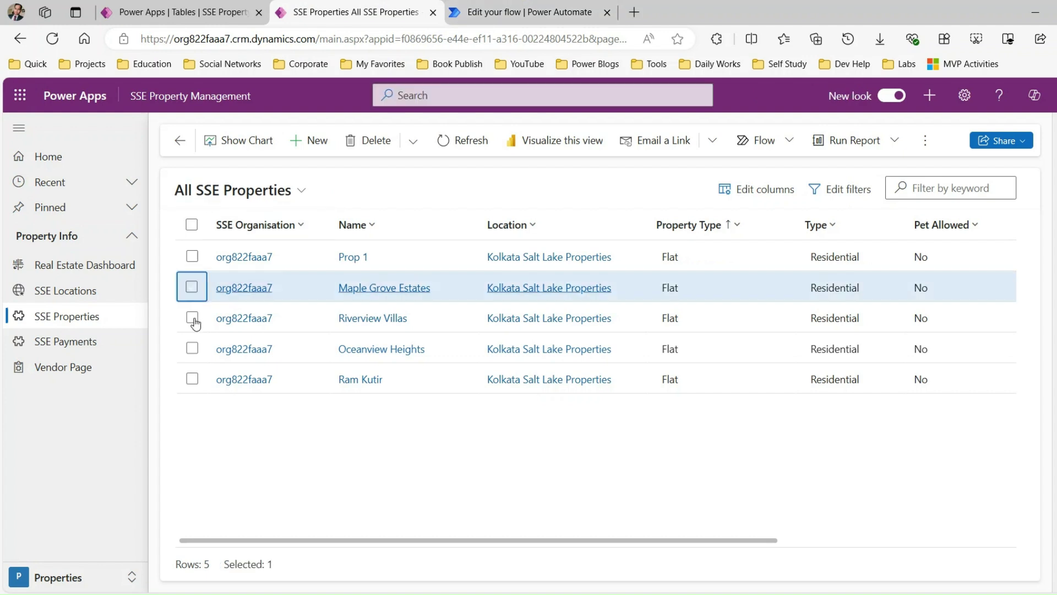
pyautogui.click(193, 317)
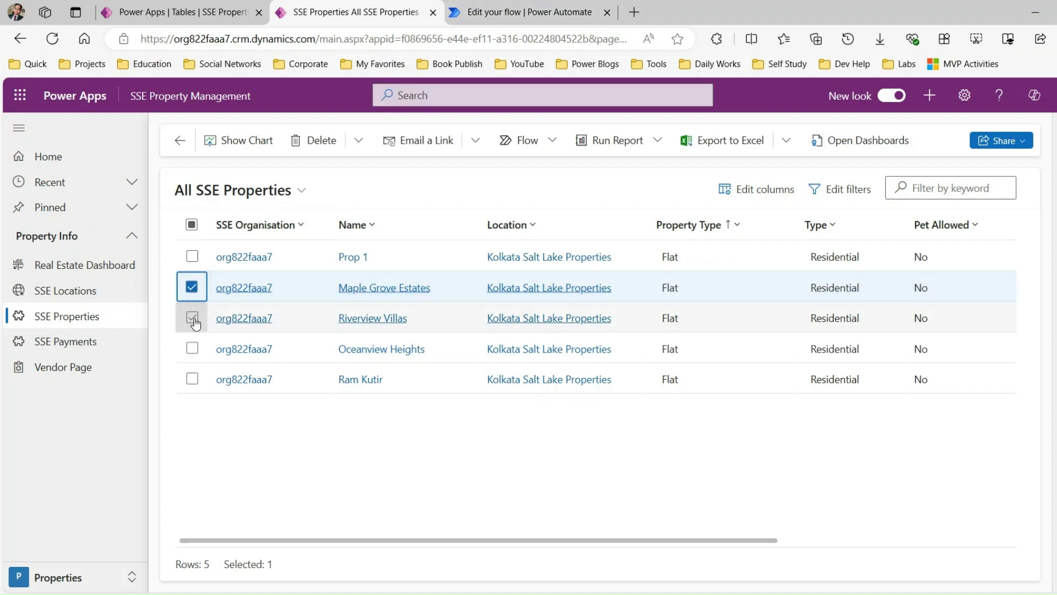
pyautogui.click(855, 140)
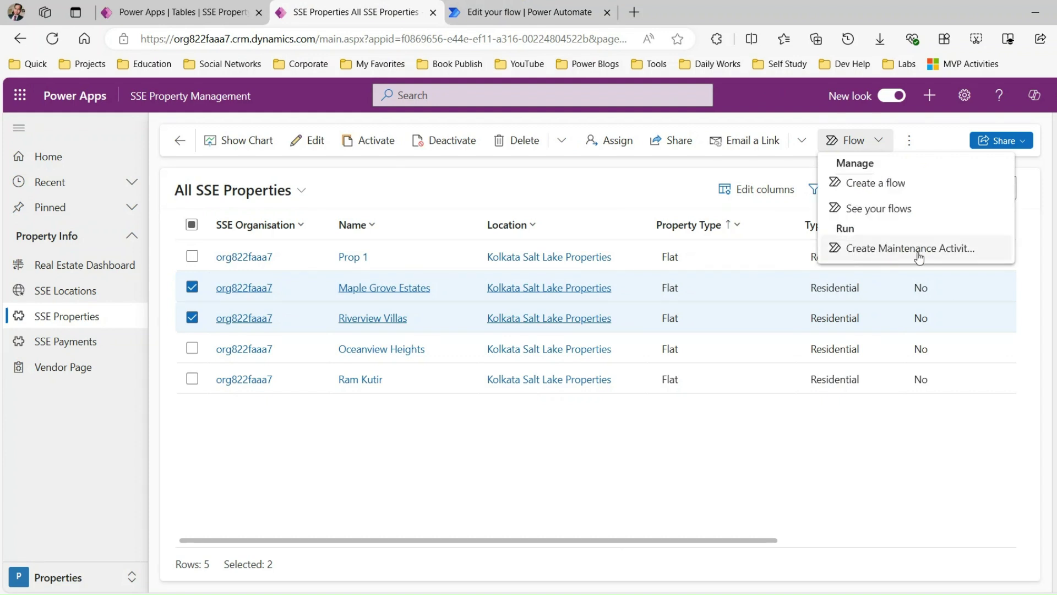
pyautogui.click(891, 249)
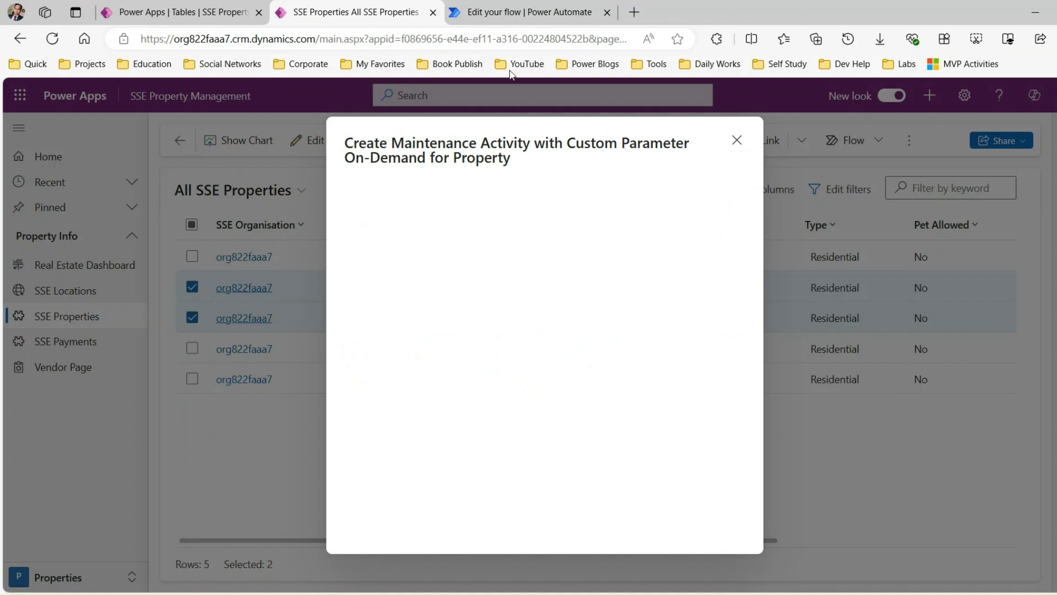
pyautogui.click(522, 12)
pyautogui.click(356, 13)
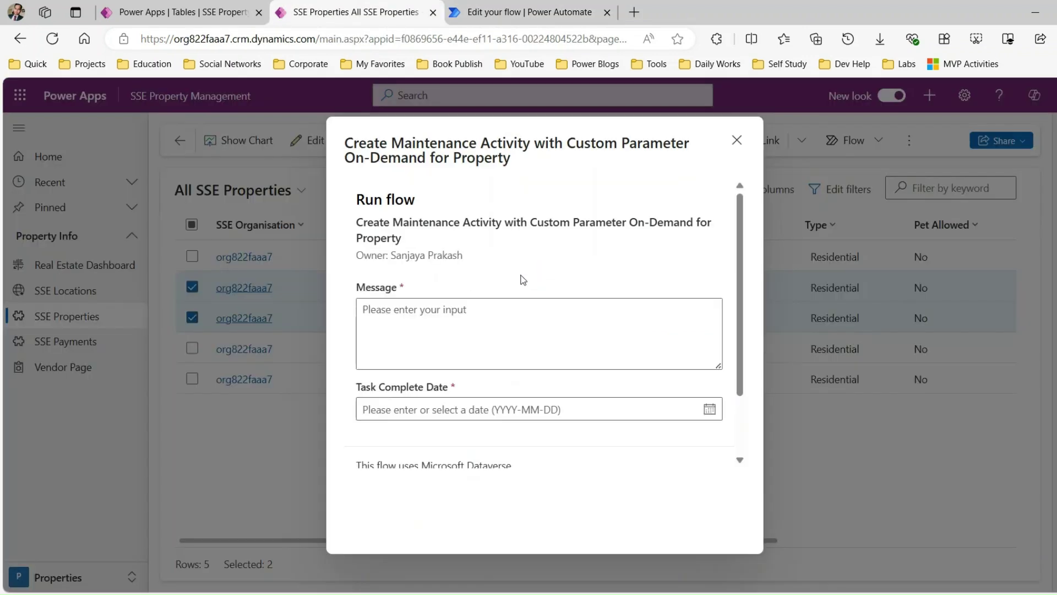
# Enter "The property Inspection is required." as the flow's Message input.
pyautogui.click(407, 311)
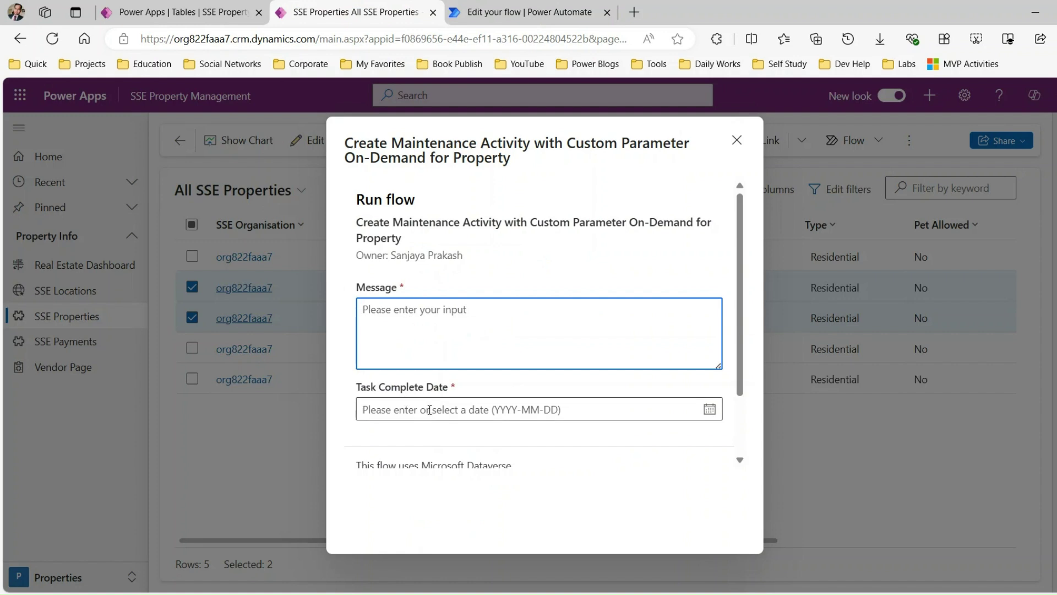
pyautogui.write('The')
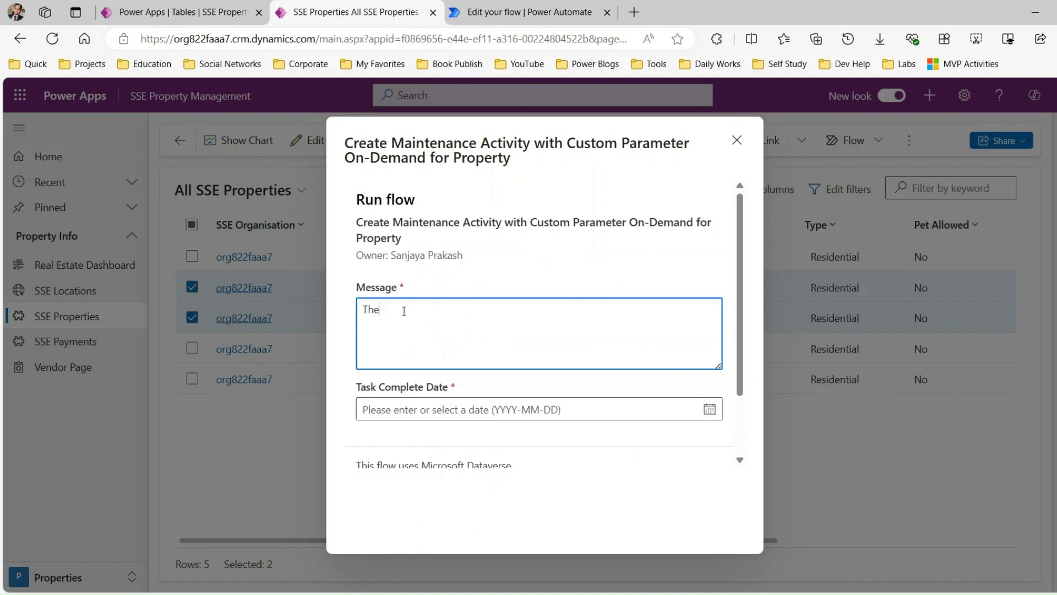
pyautogui.write(' property Inpection is required')
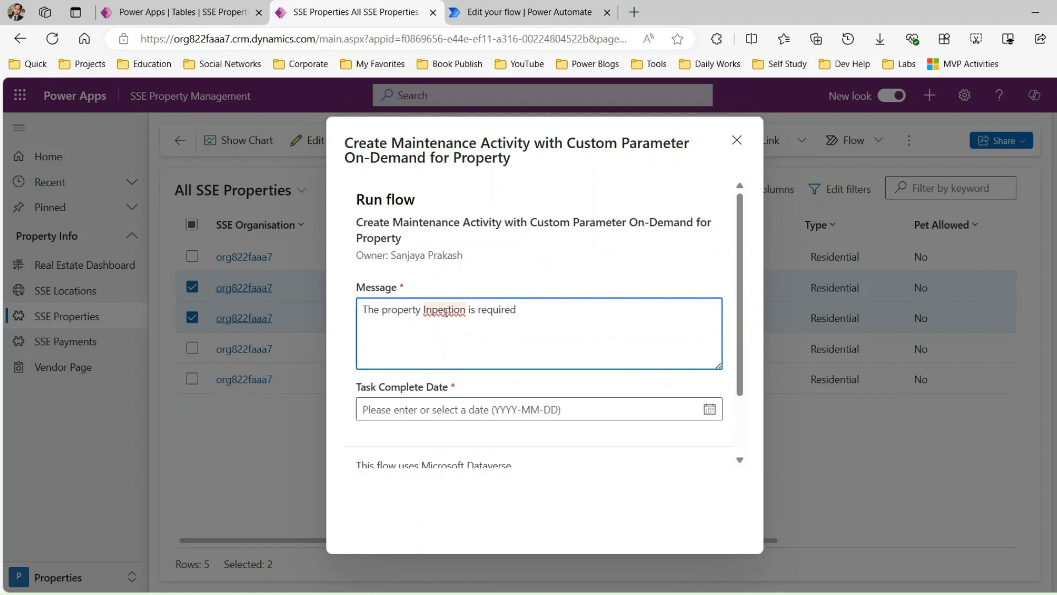
pyautogui.click(463, 370)
pyautogui.click(528, 316)
pyautogui.write('.')
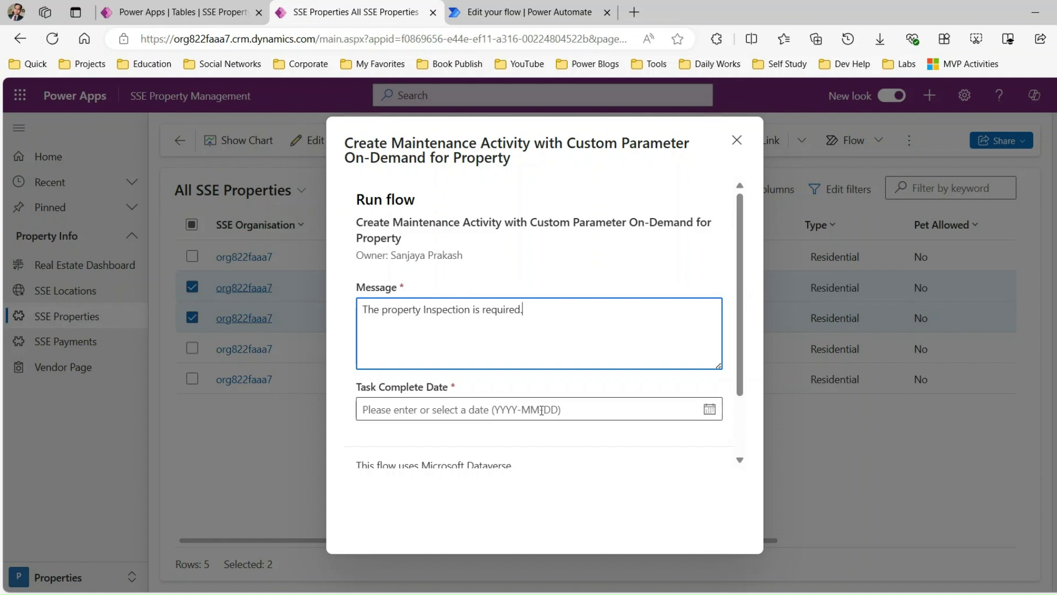
# Set the Task Complete Date to 2024-08-30 and run the flow.
pyautogui.click(710, 410)
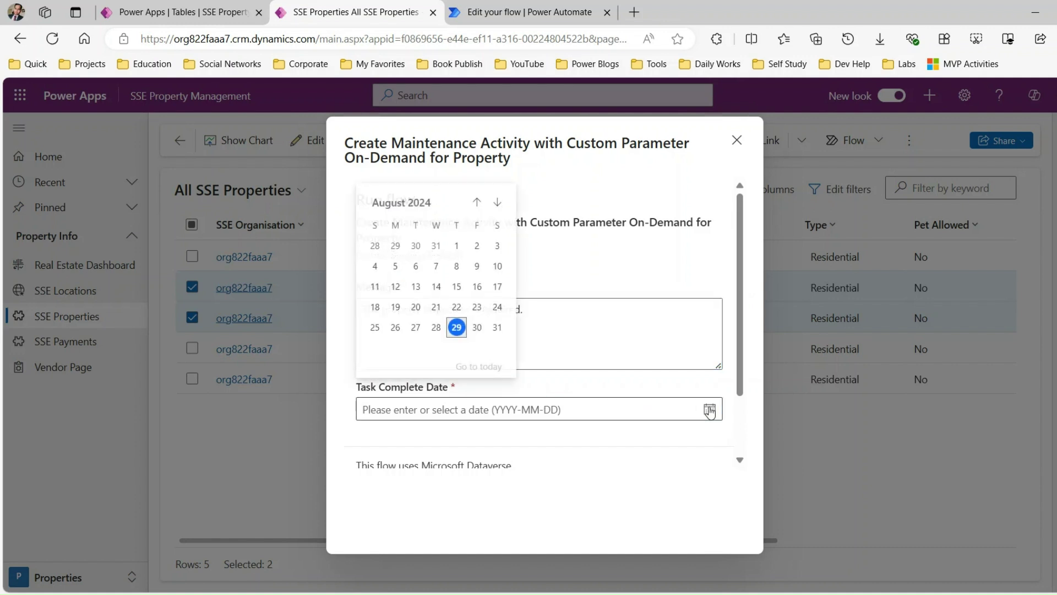
pyautogui.click(477, 327)
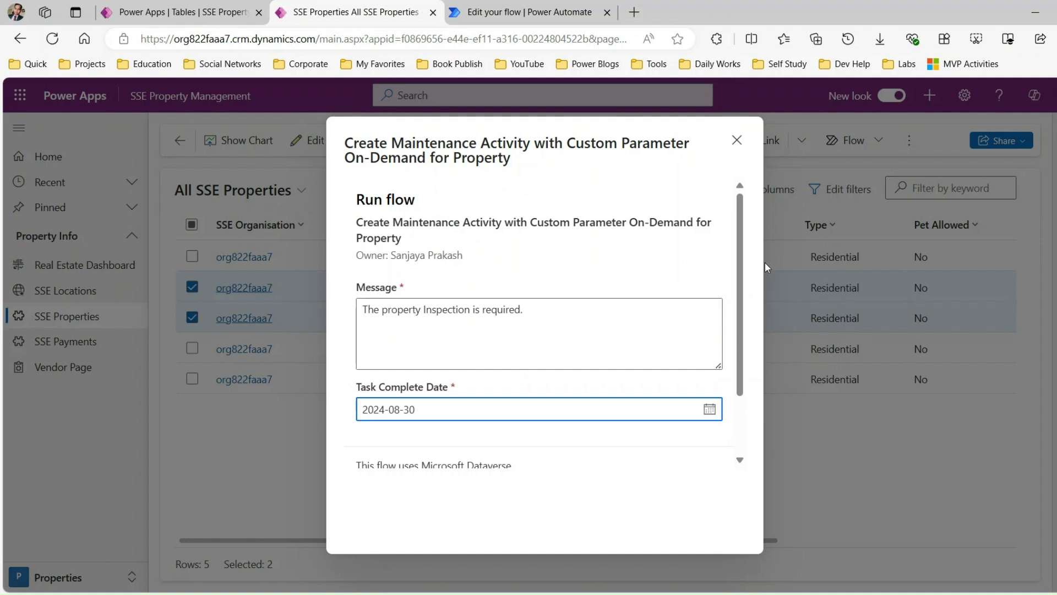
pyautogui.moveTo(740, 308); pyautogui.dragTo(742, 365)
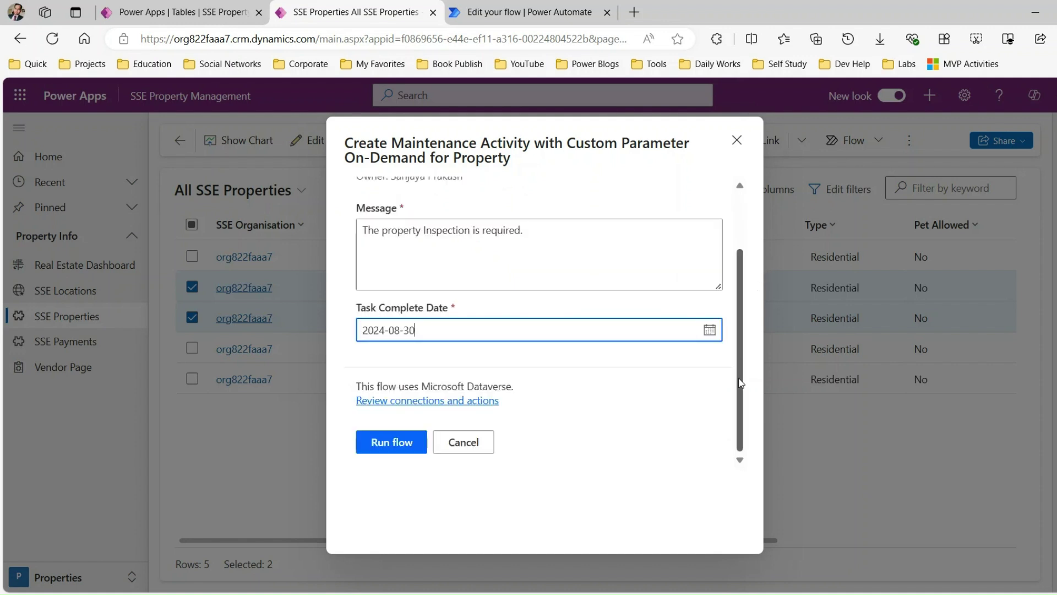
pyautogui.click(409, 448)
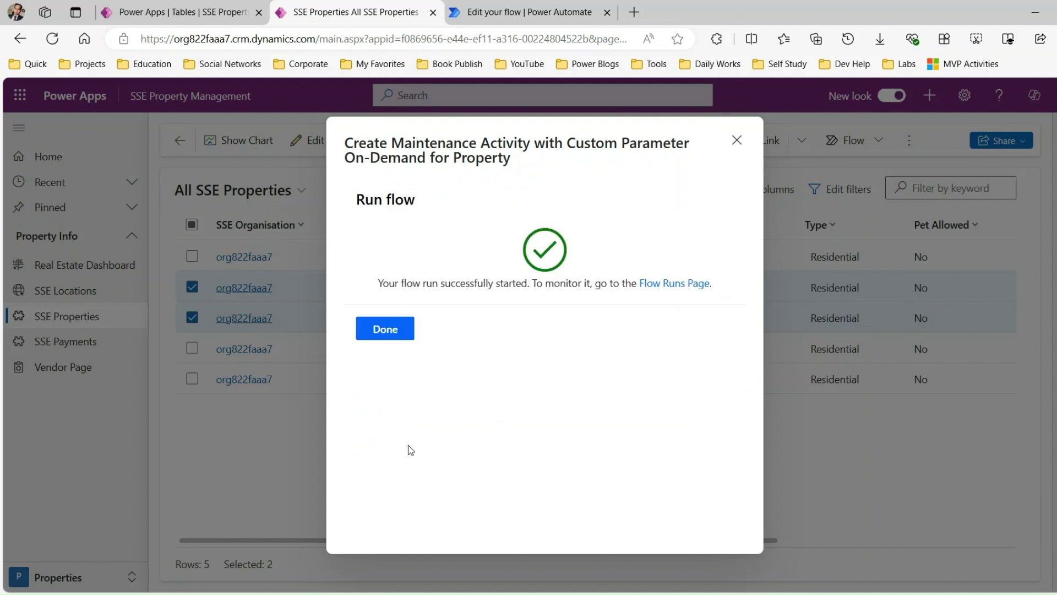
# Open the flow's run history, dismiss the finished run dialog, check the status of both runs, and return to the SSE Properties list.
pyautogui.click(677, 286)
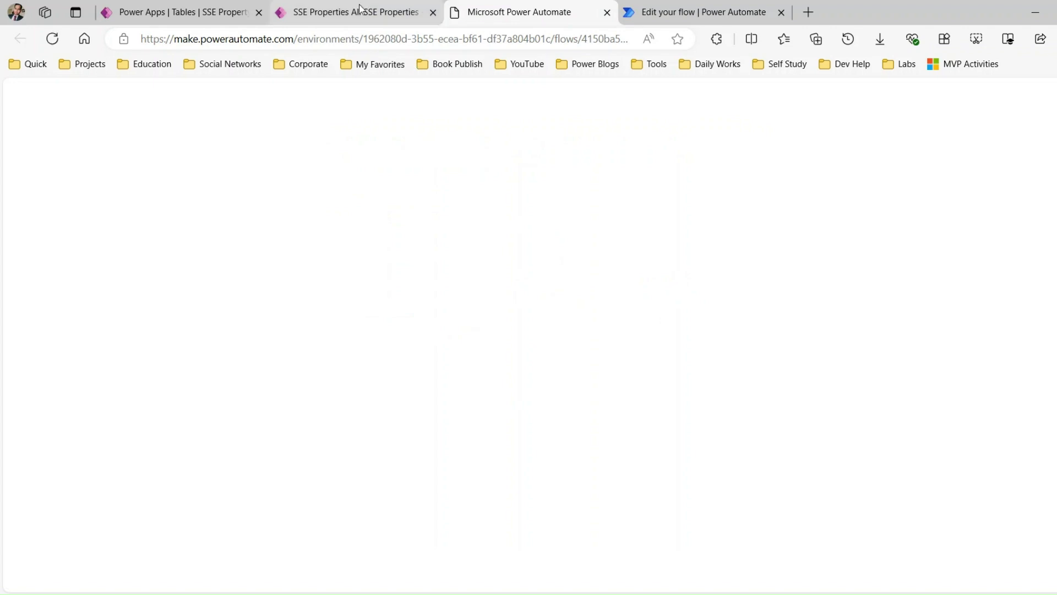
pyautogui.click(352, 12)
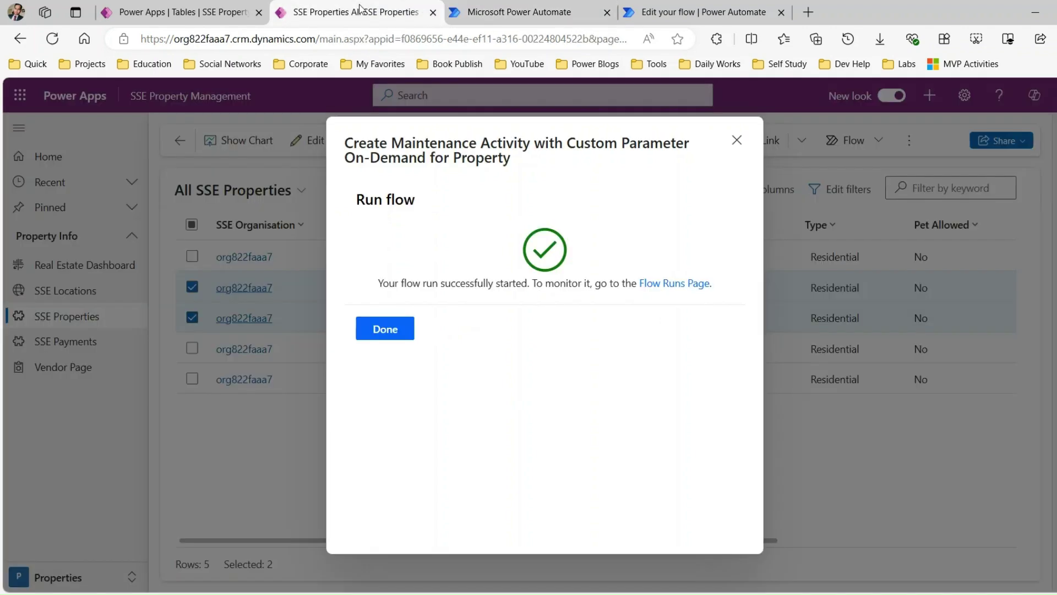
pyautogui.click(384, 333)
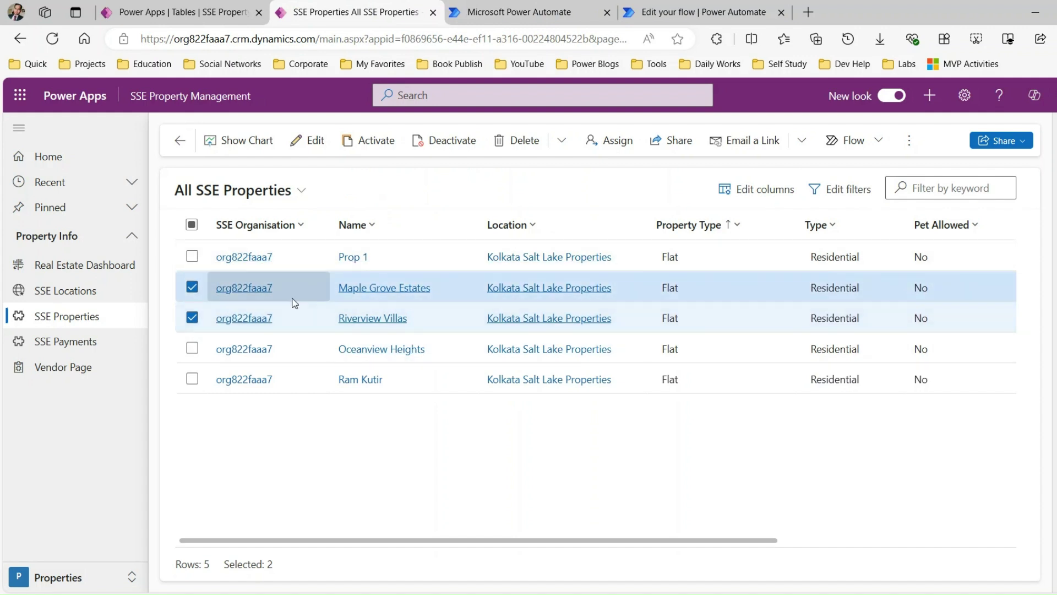
pyautogui.click(519, 12)
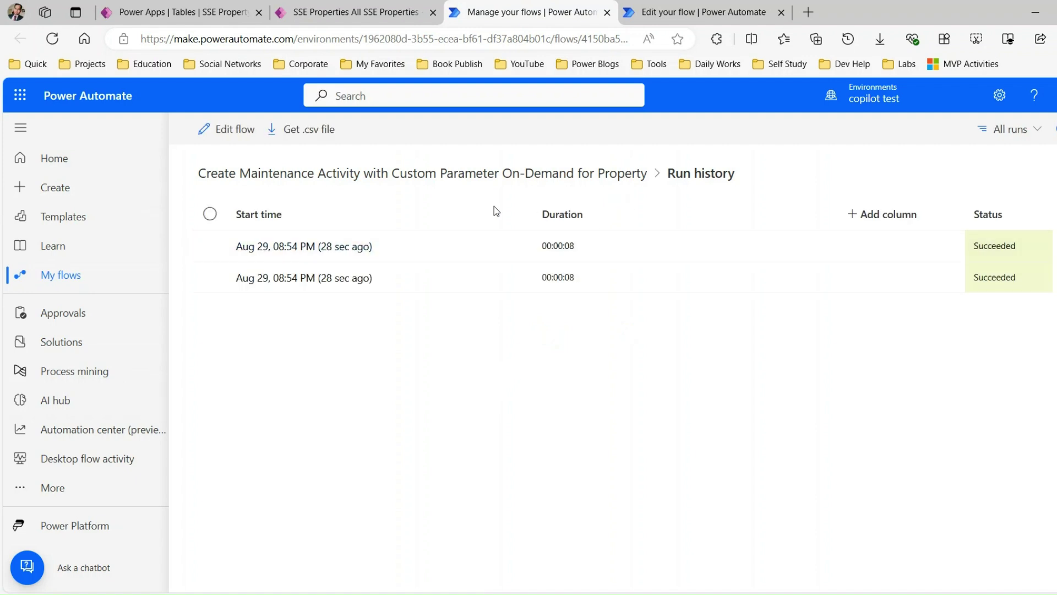
pyautogui.click(210, 246)
pyautogui.click(209, 277)
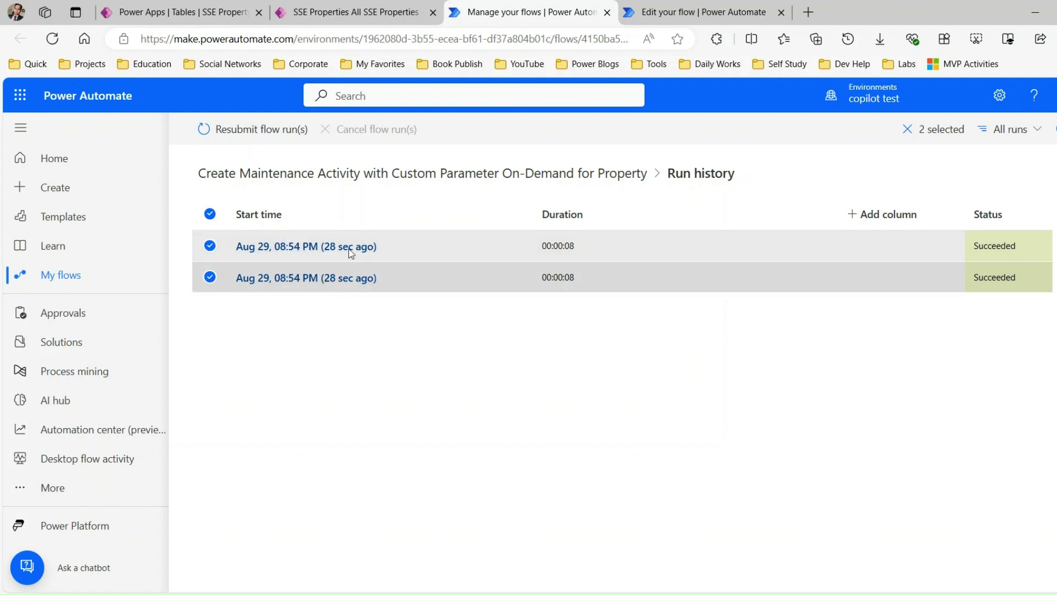
pyautogui.click(337, 12)
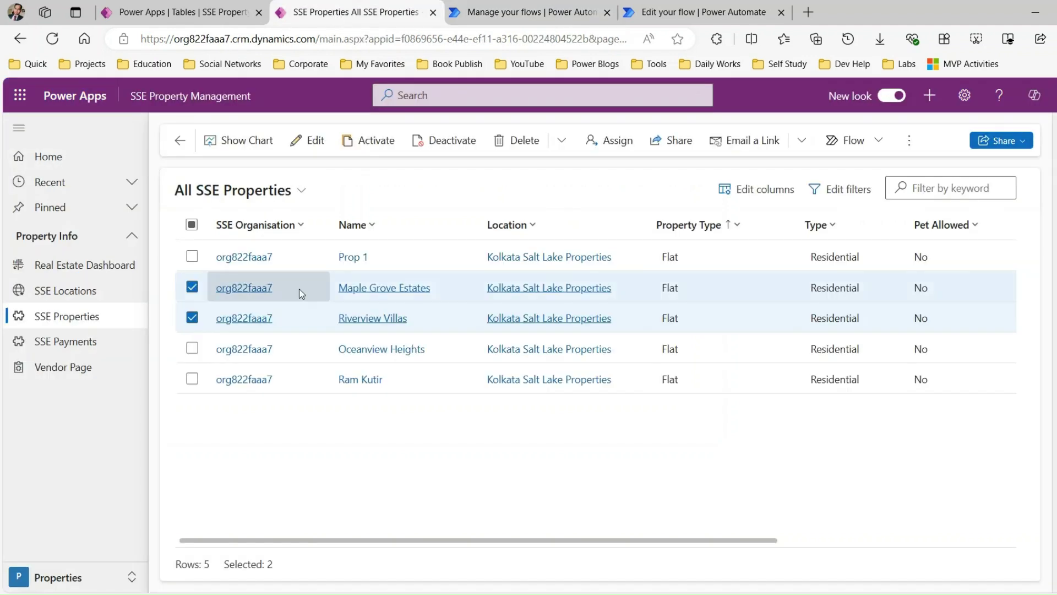
pyautogui.click(254, 296)
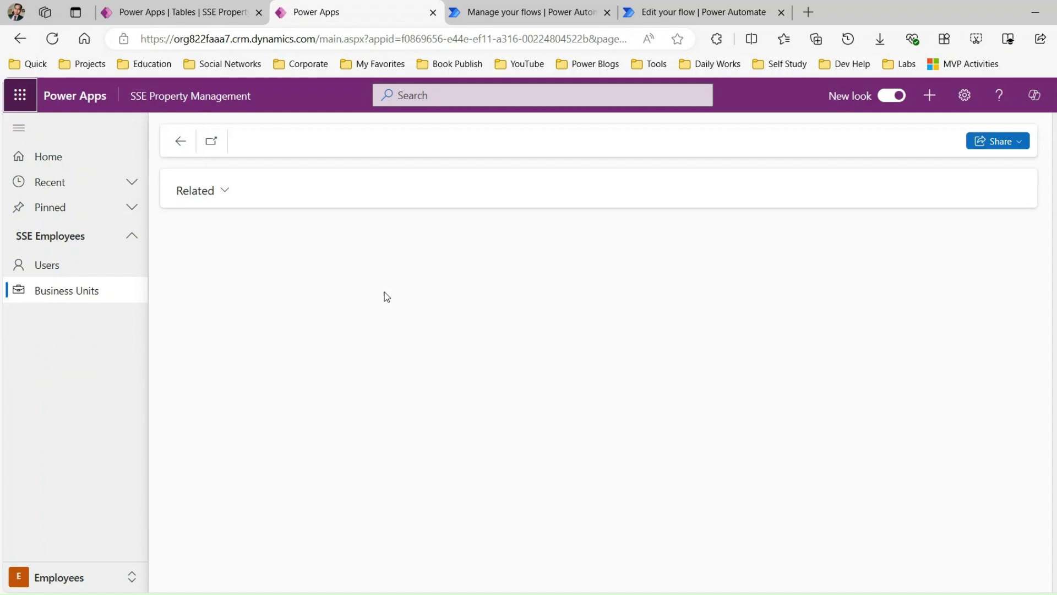
pyautogui.click(344, 239)
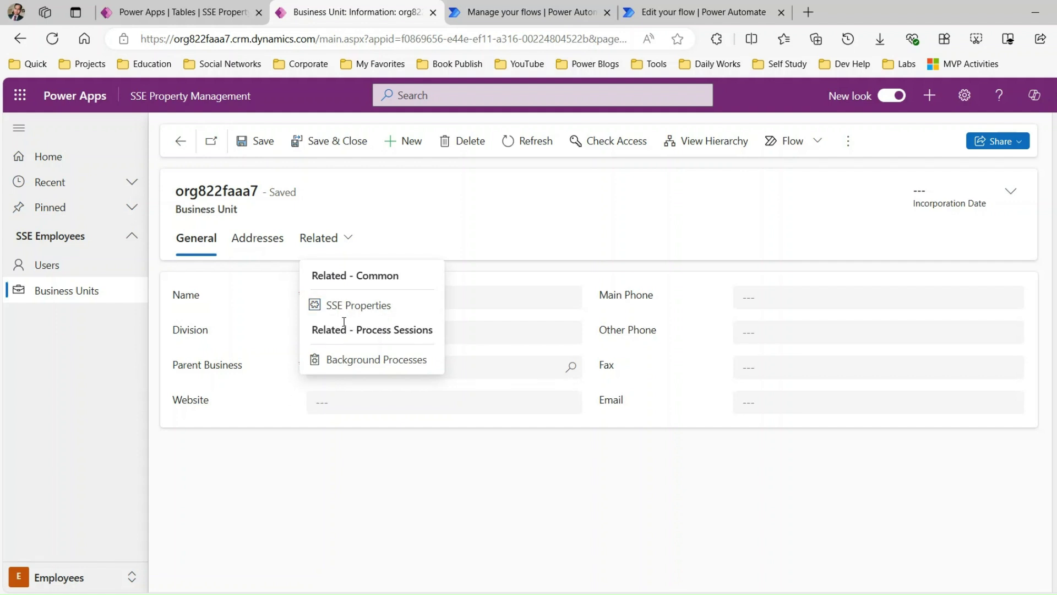
pyautogui.click(353, 304)
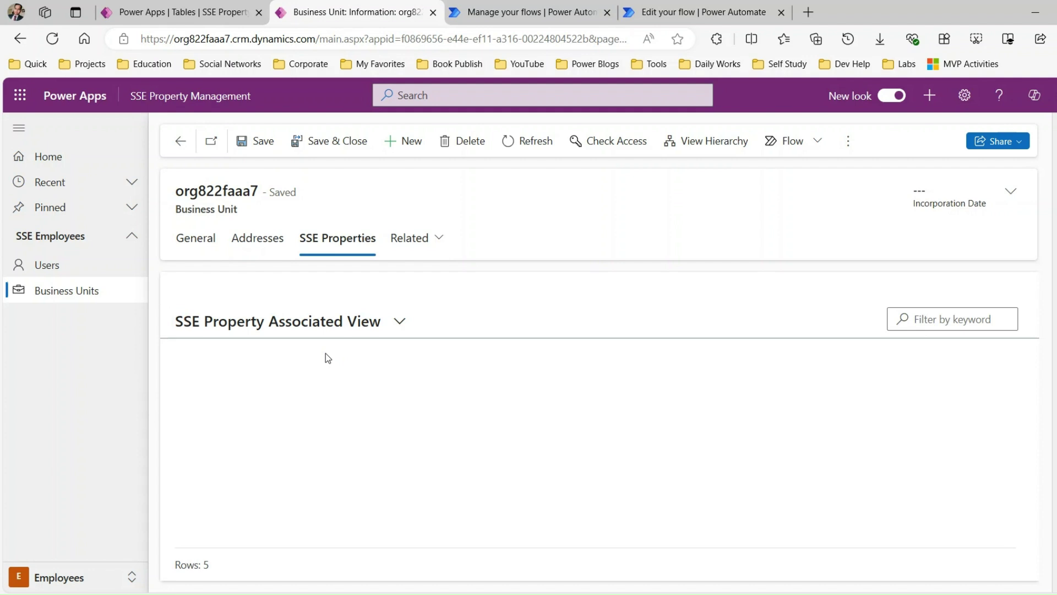
pyautogui.click(66, 585)
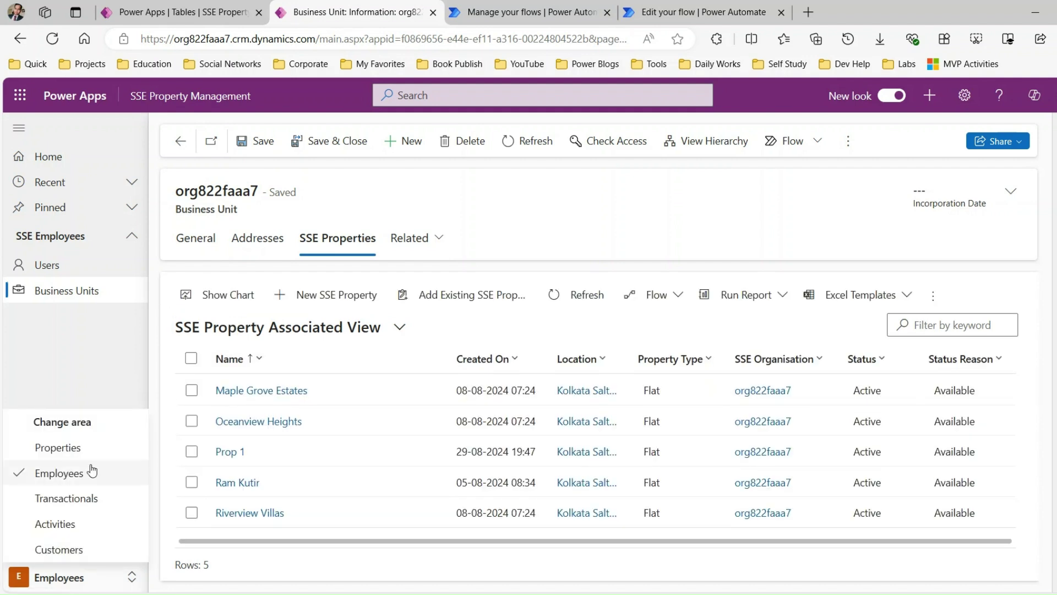
pyautogui.click(60, 448)
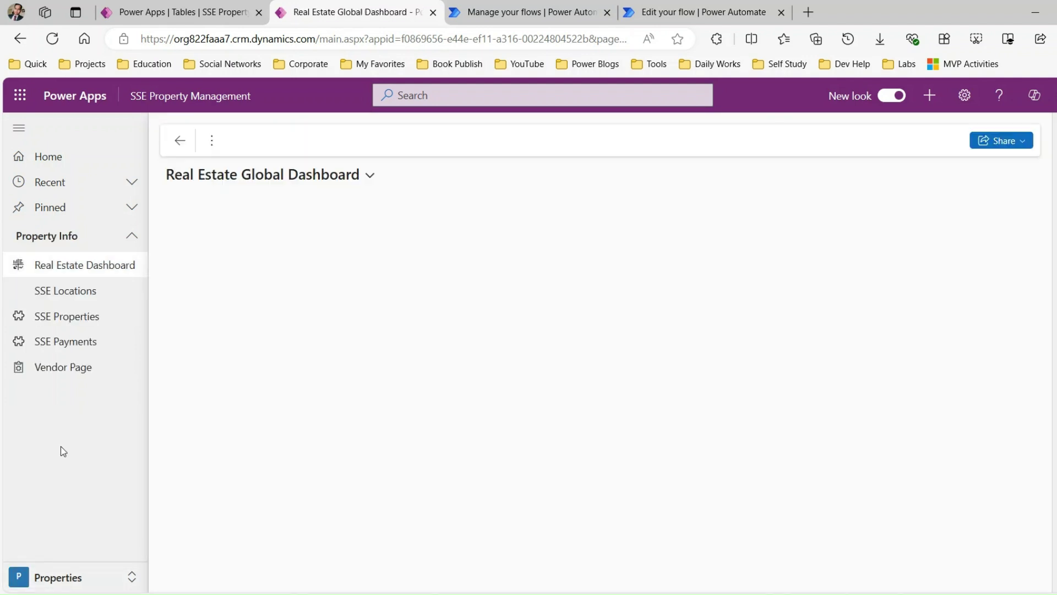
pyautogui.click(81, 319)
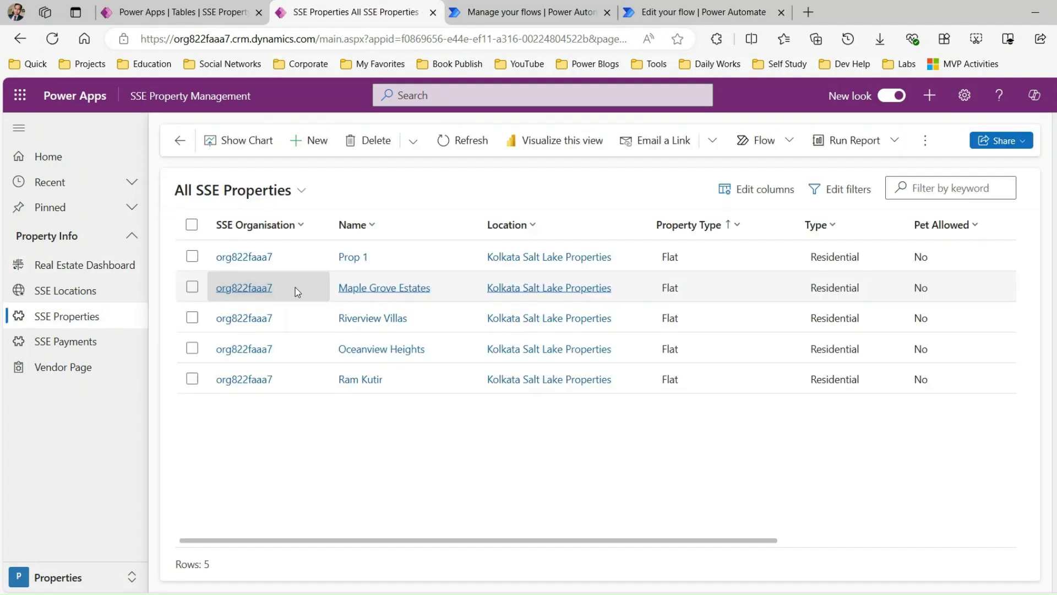
# Review the priority, due date and regarding property of Maple Grove Estates' related maintenance activity, and return to the SSE Properties list.
pyautogui.doubleClick(296, 289)
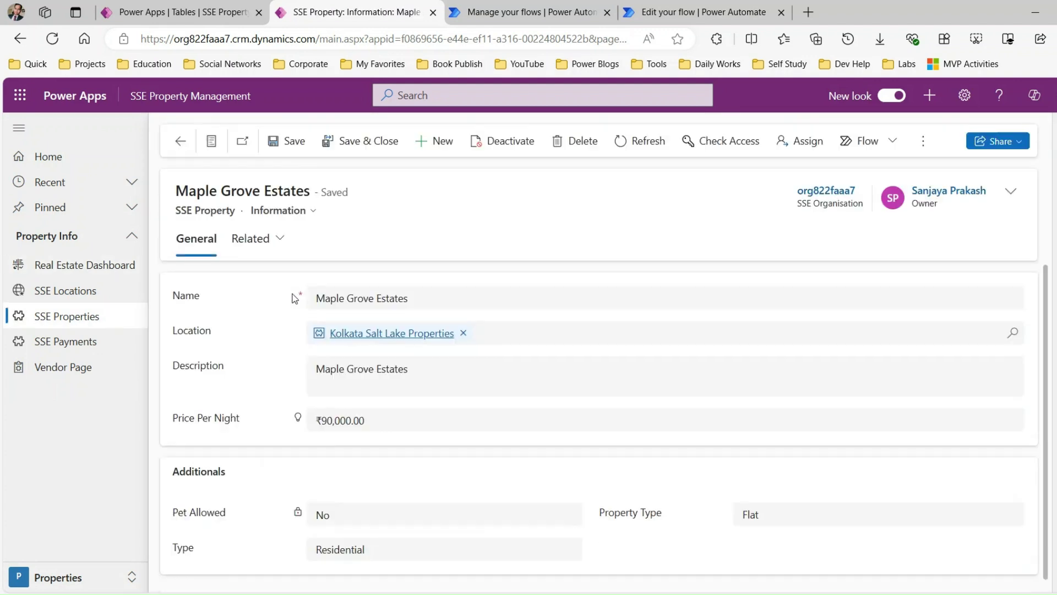
pyautogui.click(276, 237)
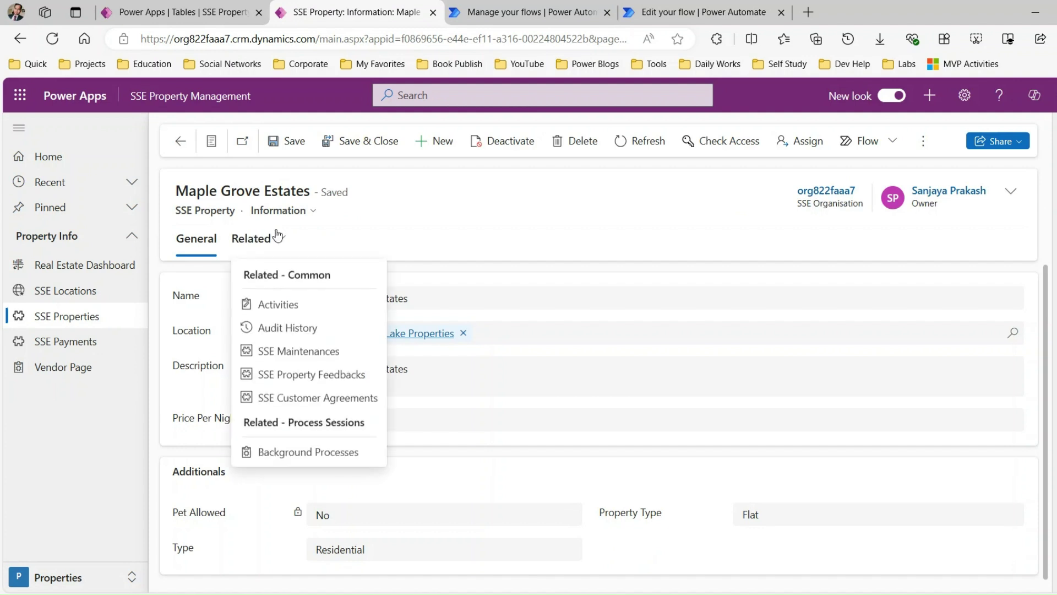
pyautogui.click(283, 307)
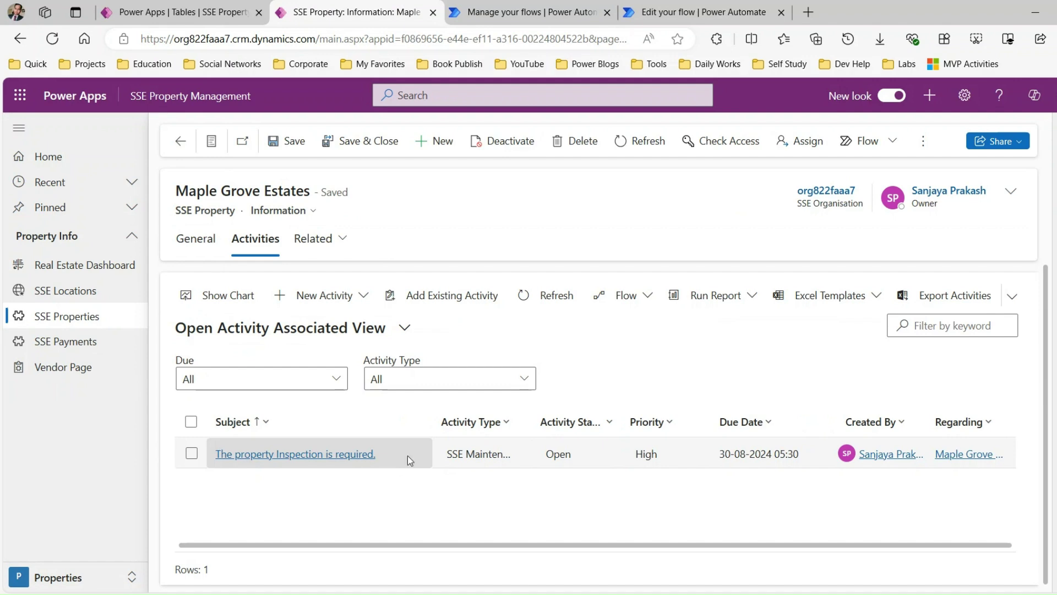
pyautogui.doubleClick(408, 456)
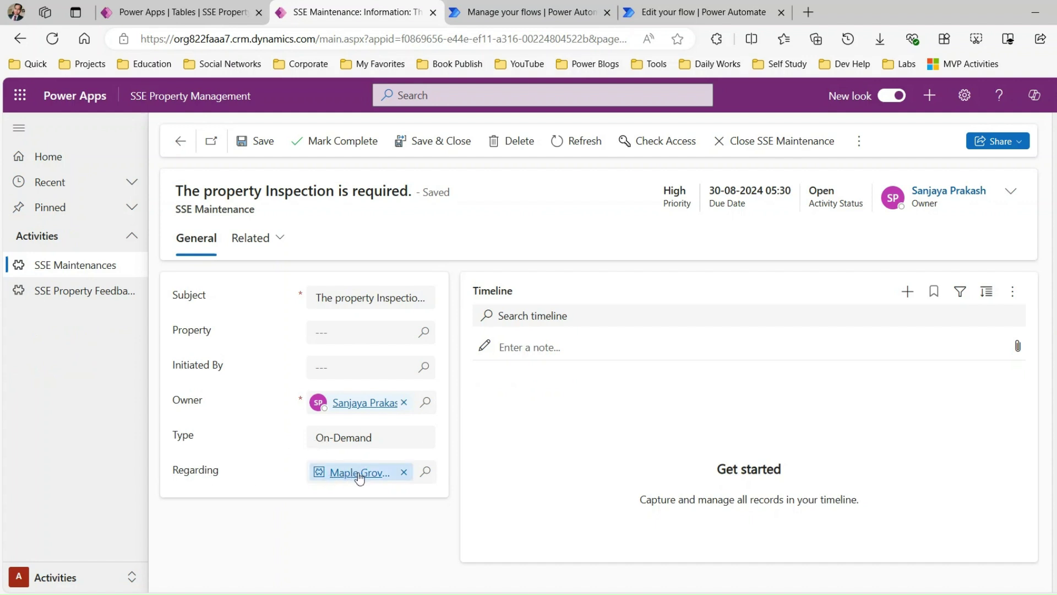
pyautogui.moveTo(669, 187); pyautogui.dragTo(687, 201)
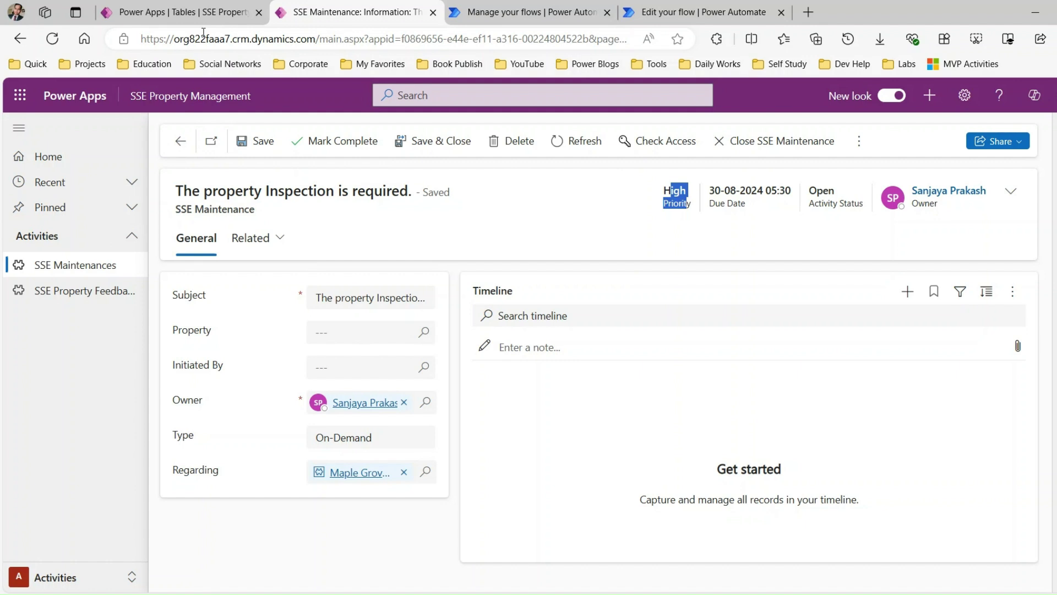
pyautogui.click(182, 141)
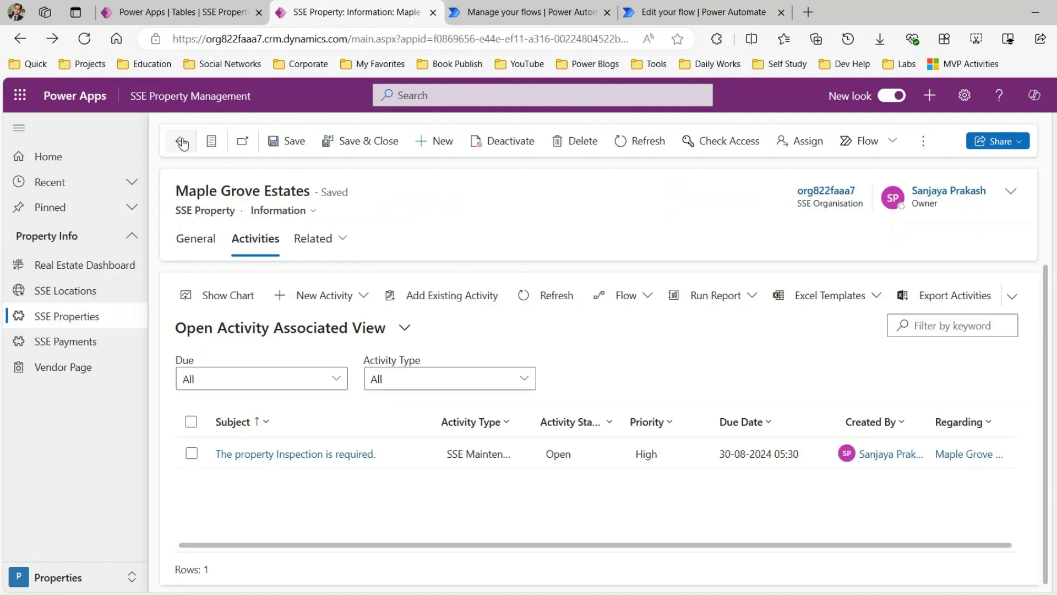
pyautogui.click(181, 141)
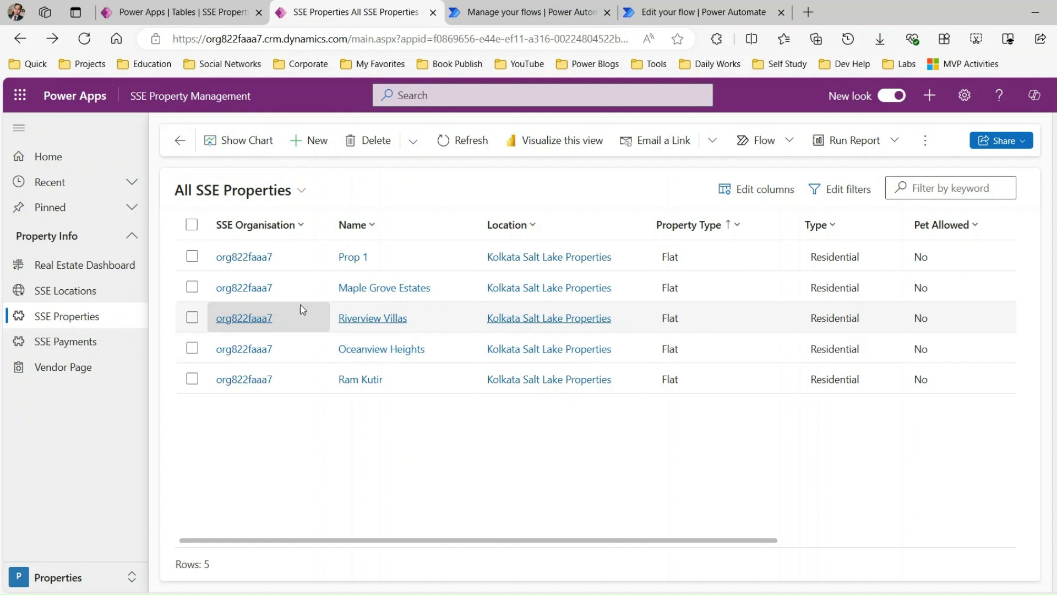
# Open Riverview Villas' related activities and examine the maintenance activity "The property Inspection is required.".
pyautogui.click(255, 318)
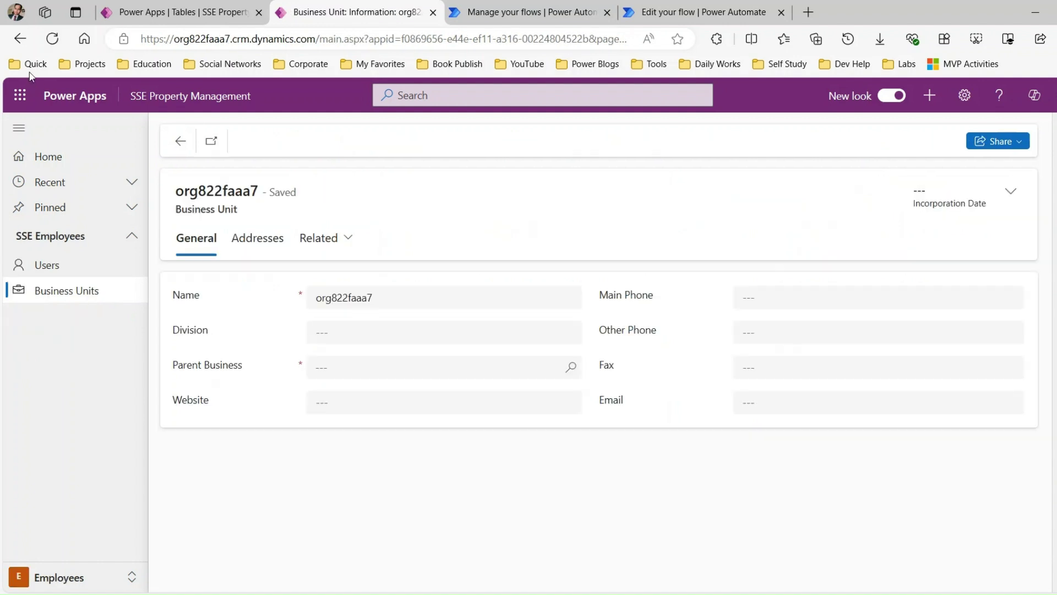
pyautogui.click(20, 41)
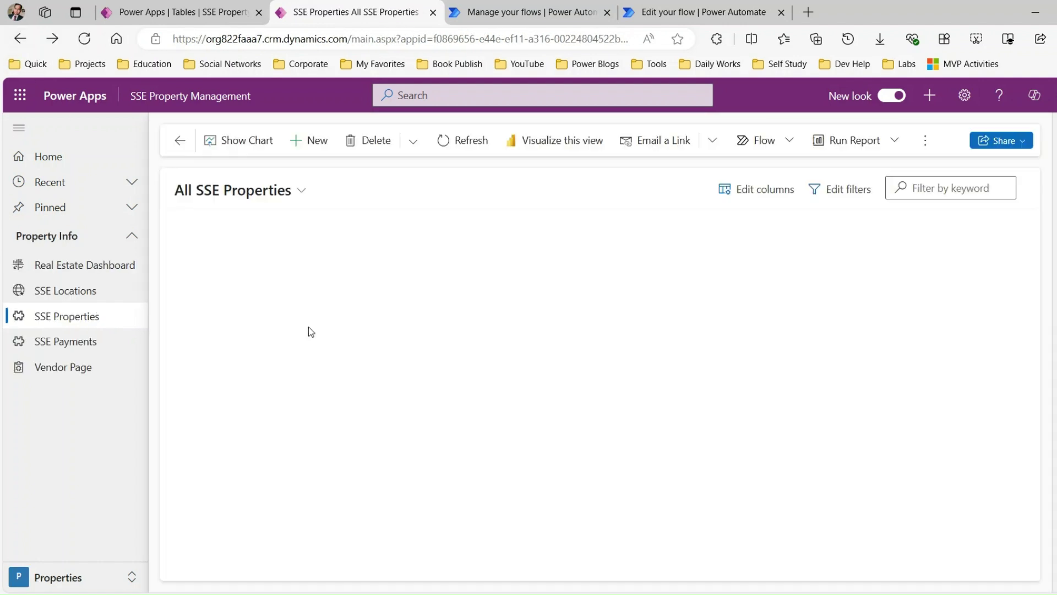
pyautogui.click(358, 319)
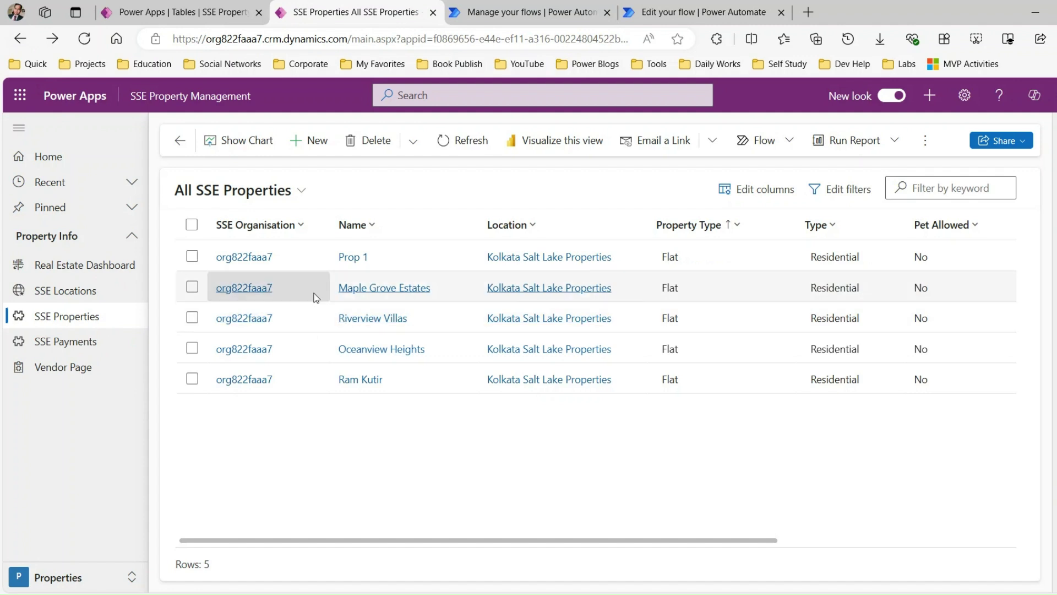
pyautogui.click(274, 238)
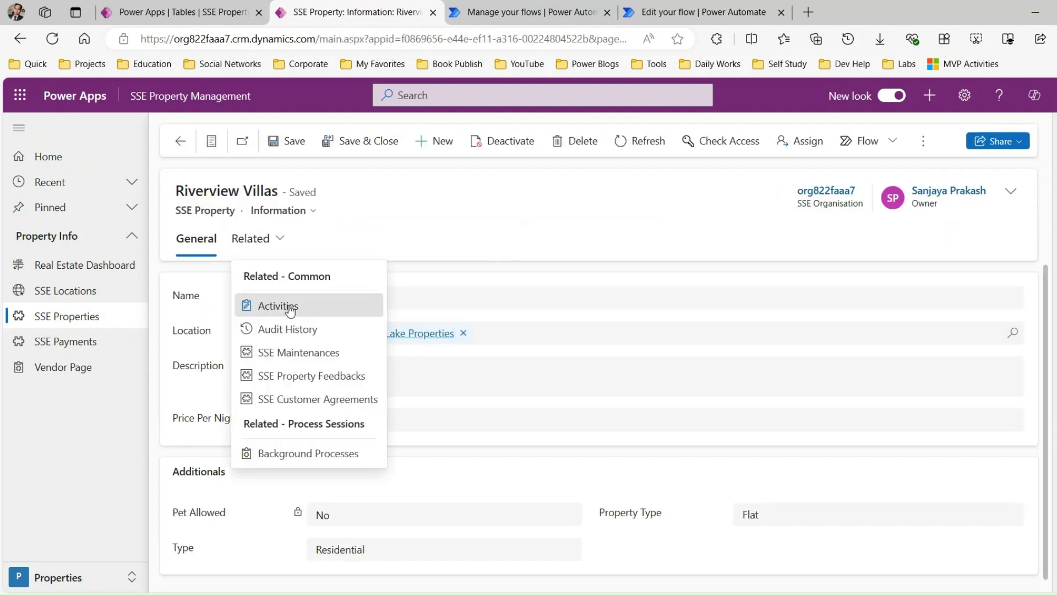
pyautogui.click(290, 308)
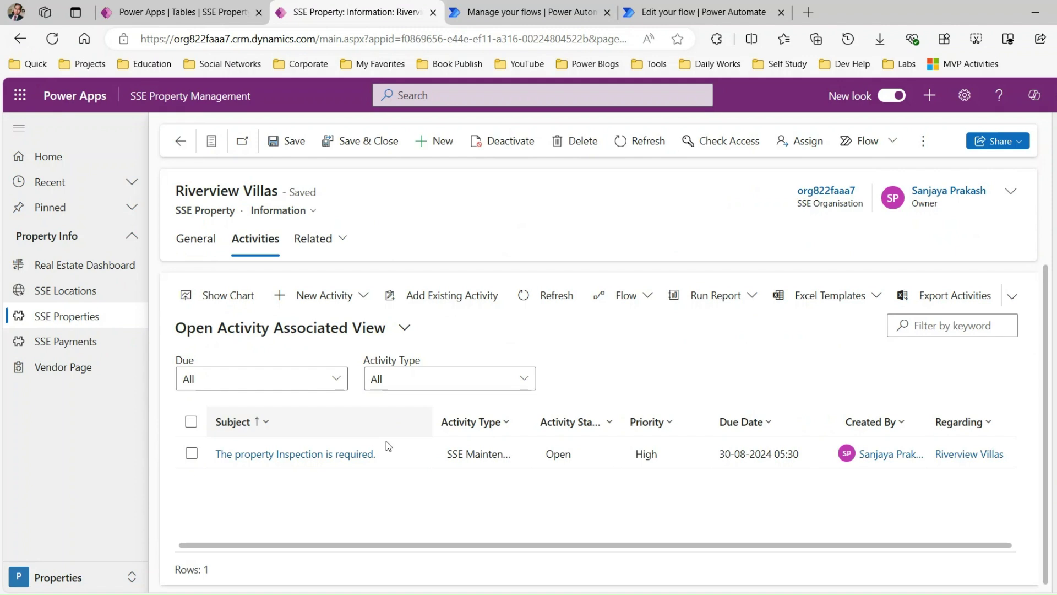
pyautogui.doubleClick(415, 464)
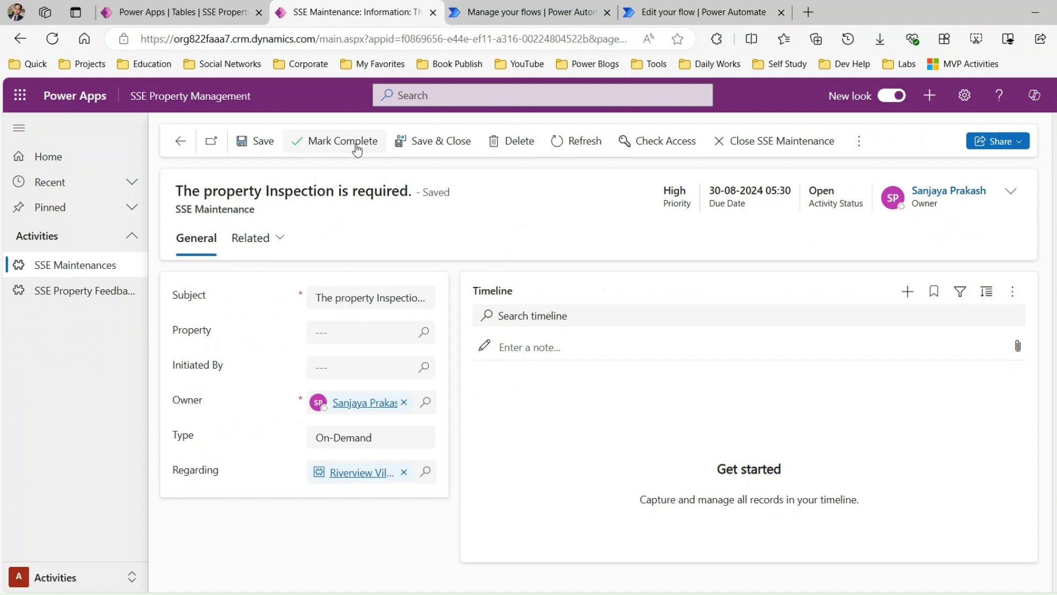
# Return to Riverview Villas' general details and recheck the flow's Add a new row action in Power Automate.
pyautogui.hotkey('alt', 'Left')
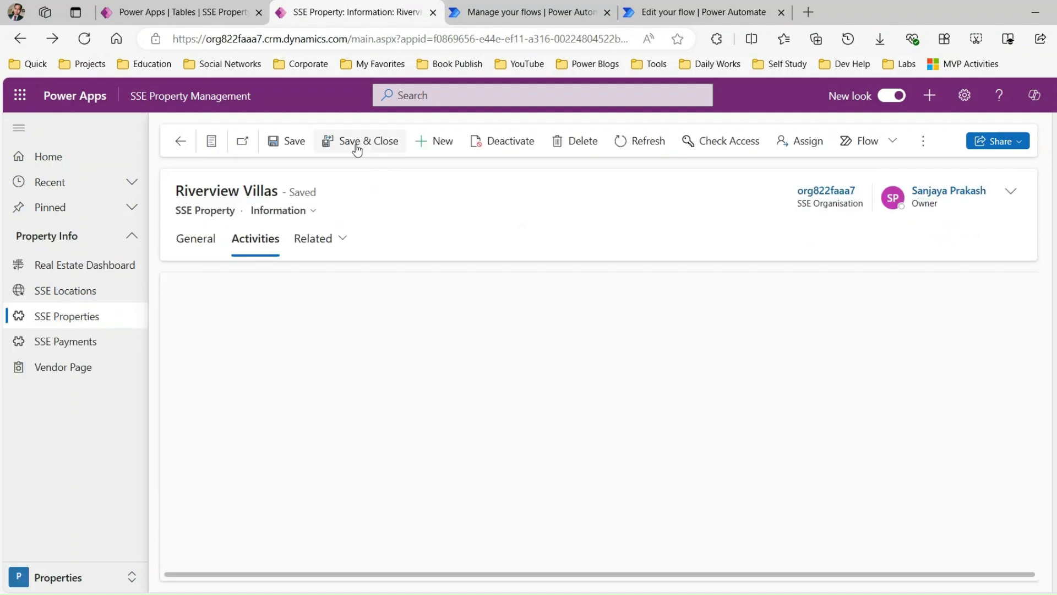
pyautogui.click(194, 241)
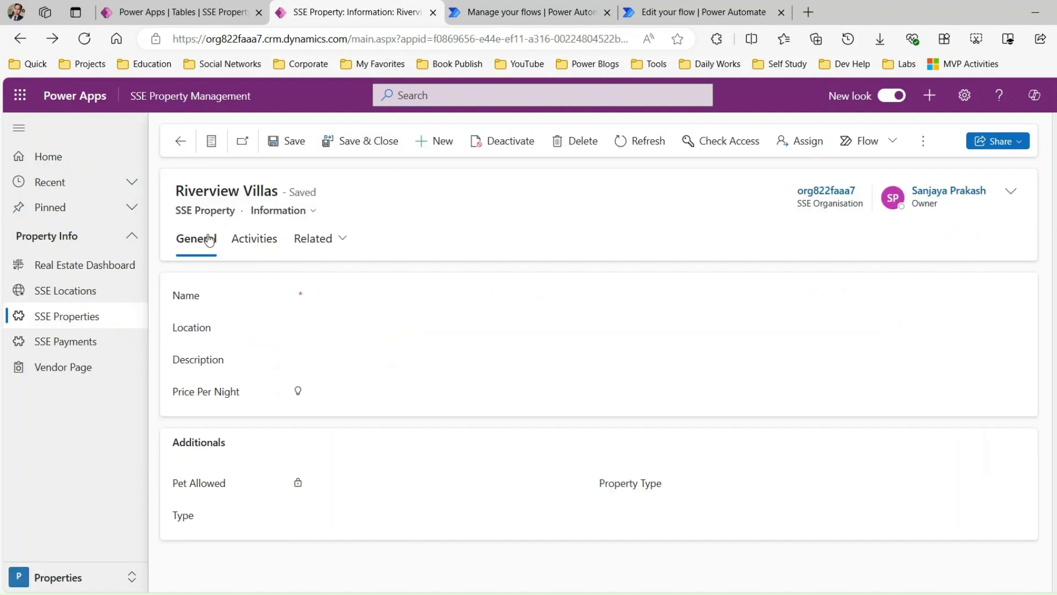
pyautogui.click(683, 15)
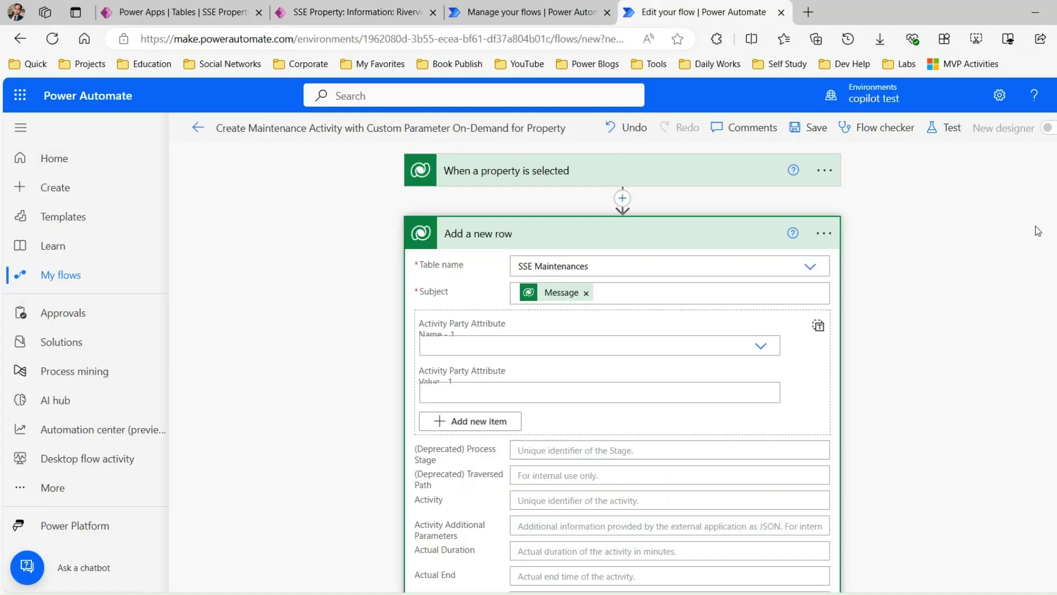
pyautogui.click(360, 6)
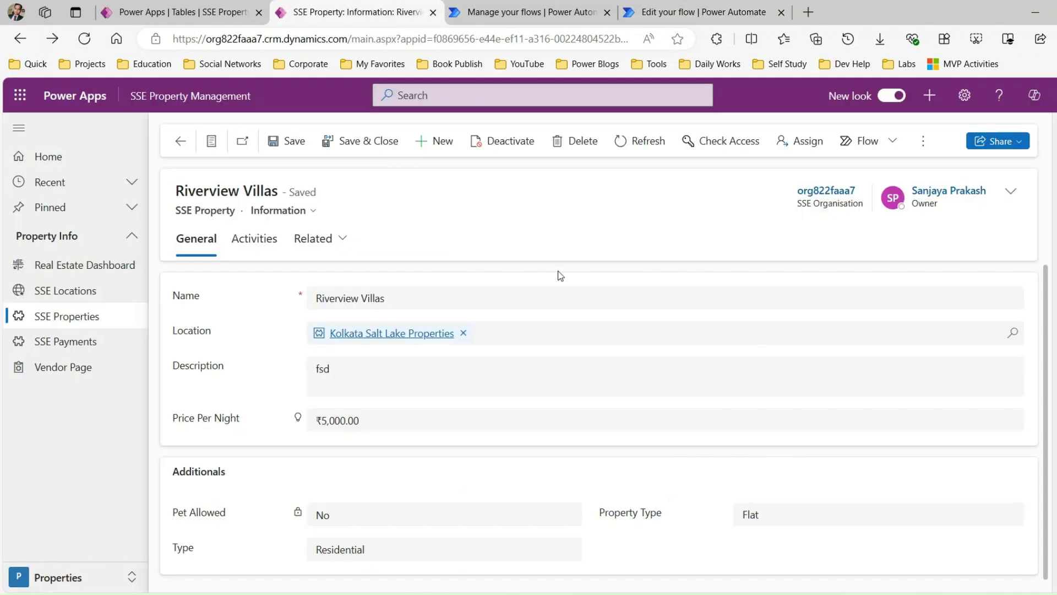